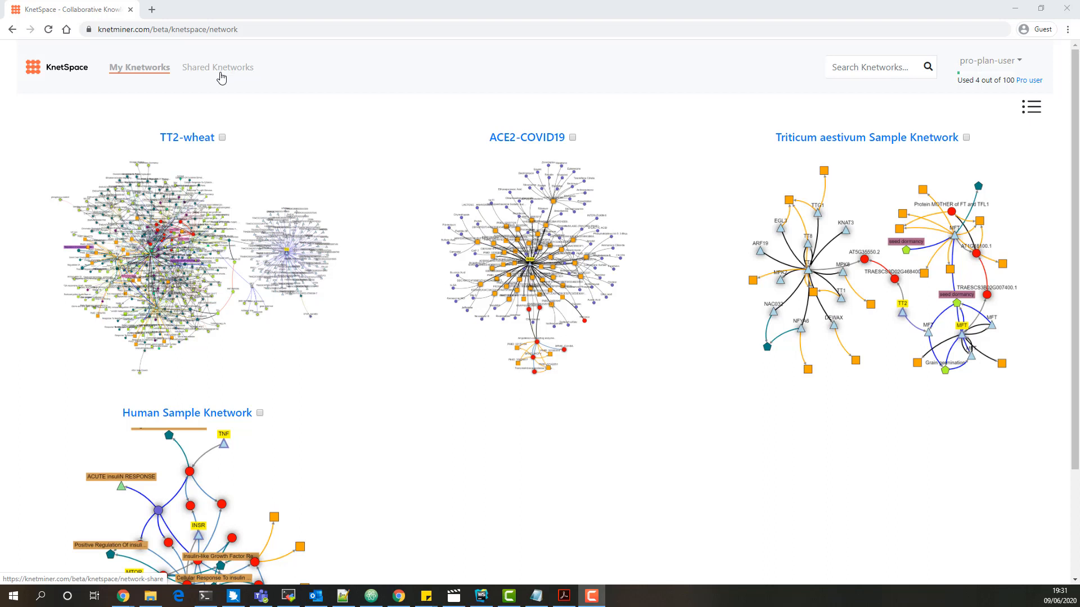
pyautogui.click(972, 67)
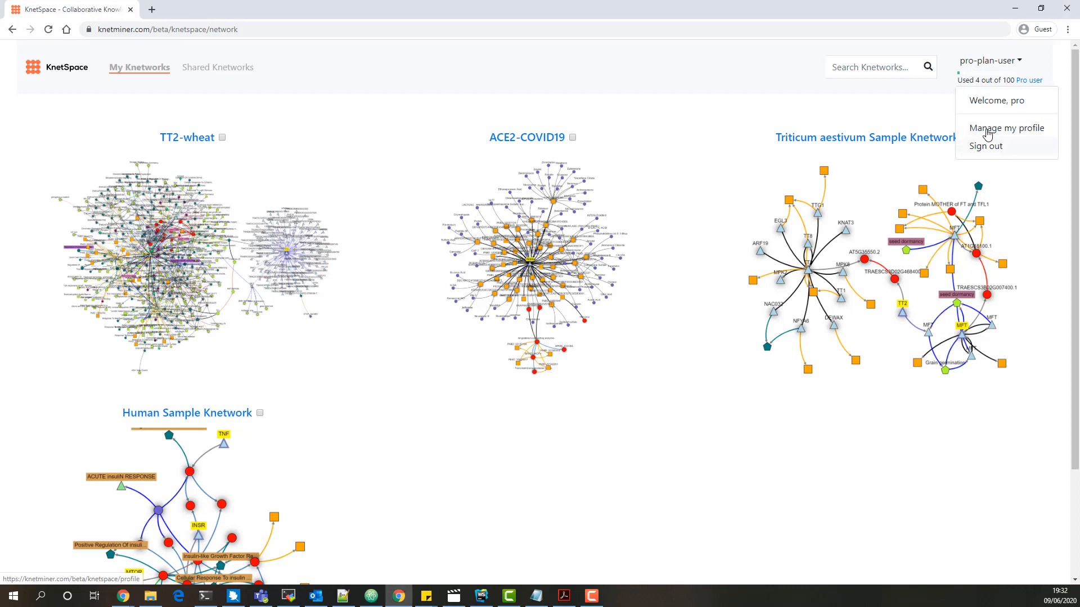
pyautogui.click(1020, 67)
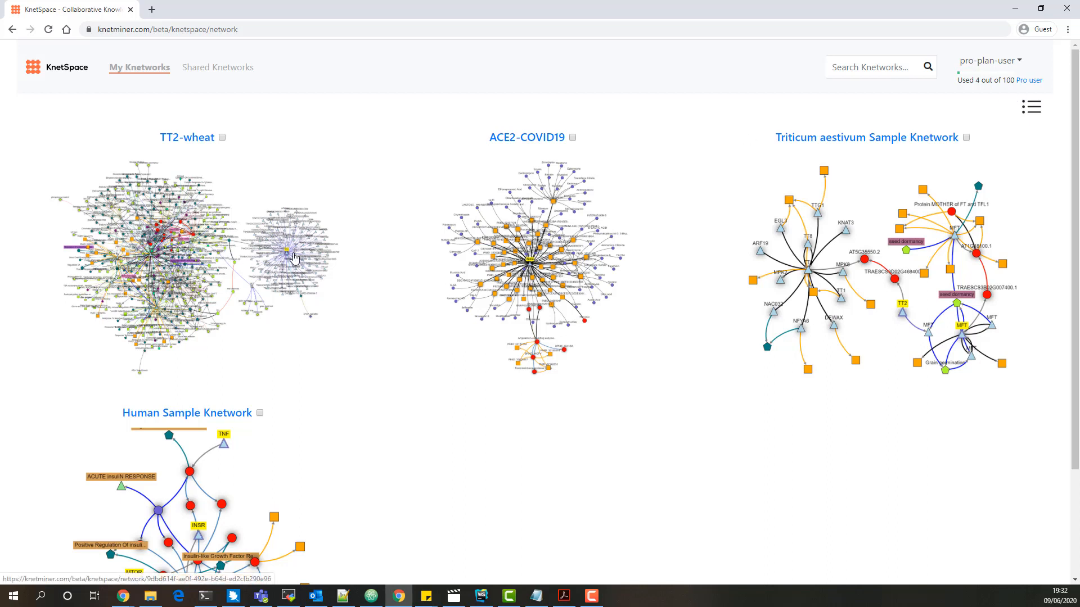
# Search the saved Knetworks for ACE2
pyautogui.click(875, 65)
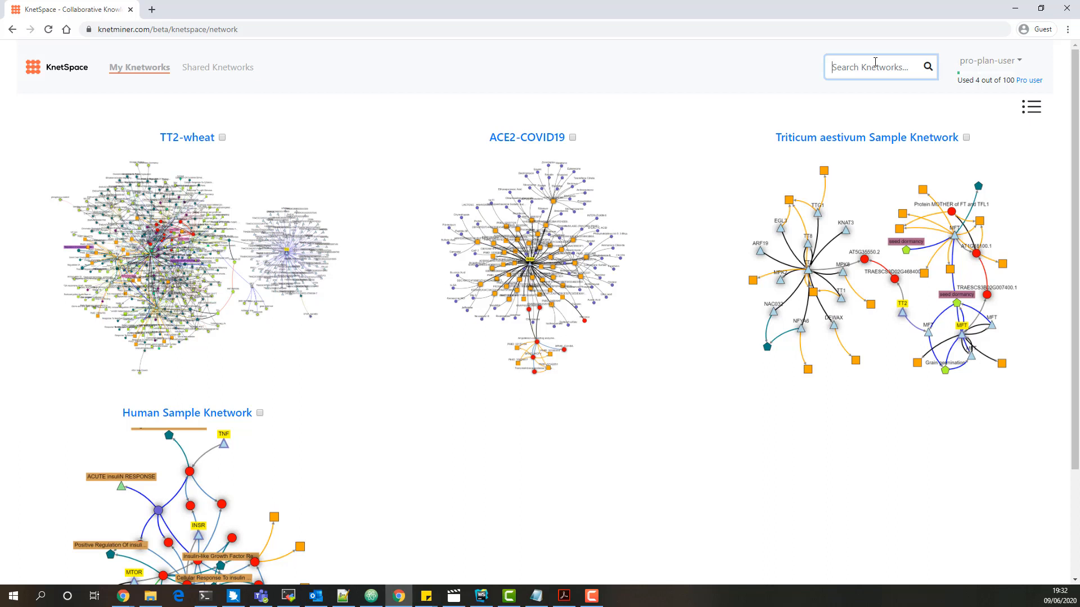
pyautogui.write('ACE2')
pyautogui.press('Return')
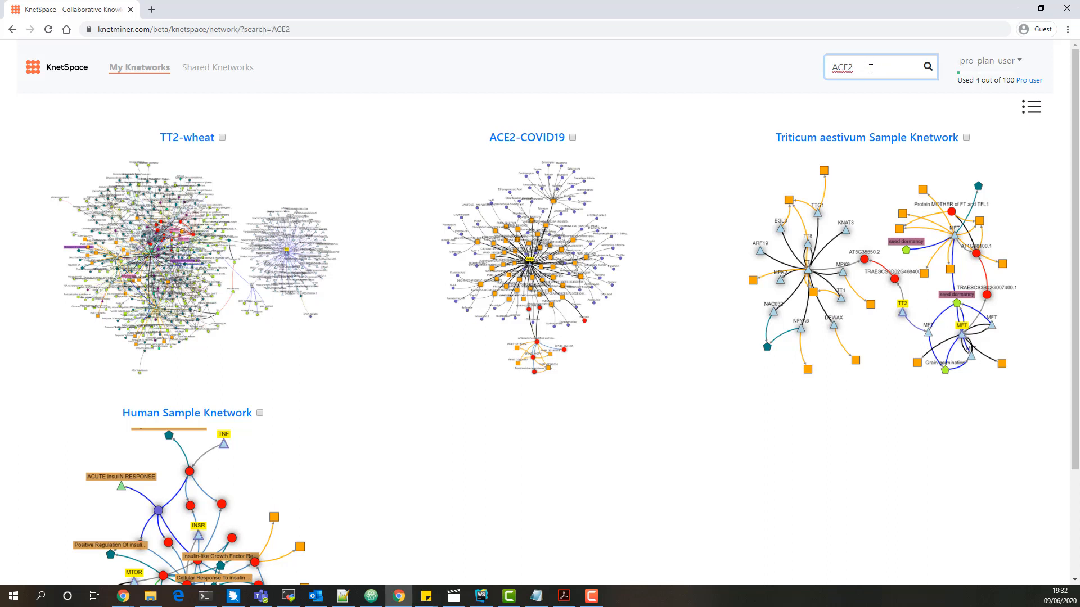
pyautogui.click(928, 67)
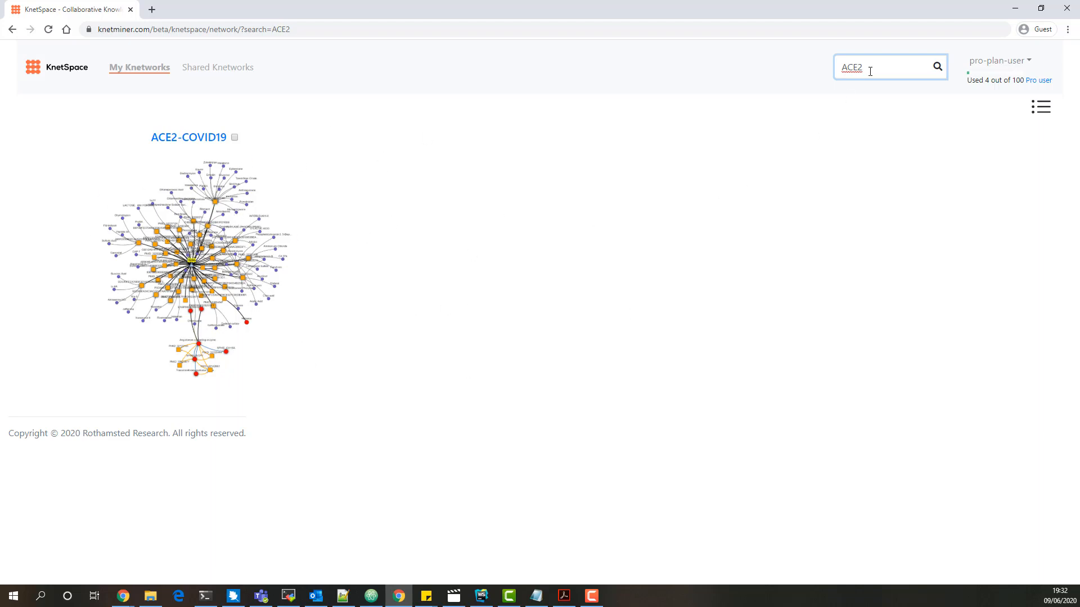
# Show the search results as a list with ACE2-COVID19 selected, and restore the grid view with the selection cleared
pyautogui.click(1040, 115)
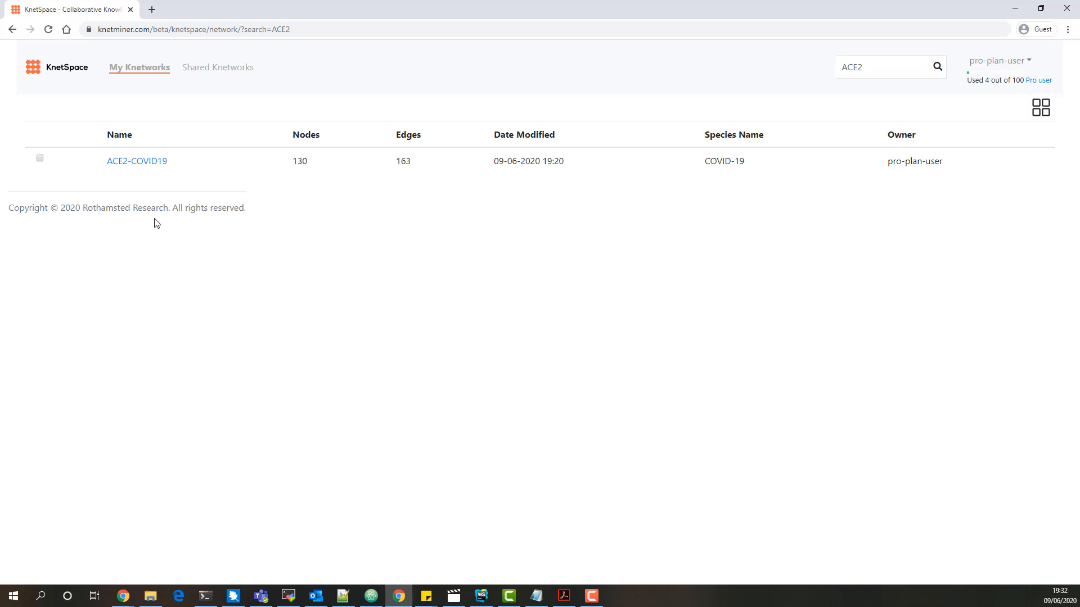
pyautogui.click(40, 159)
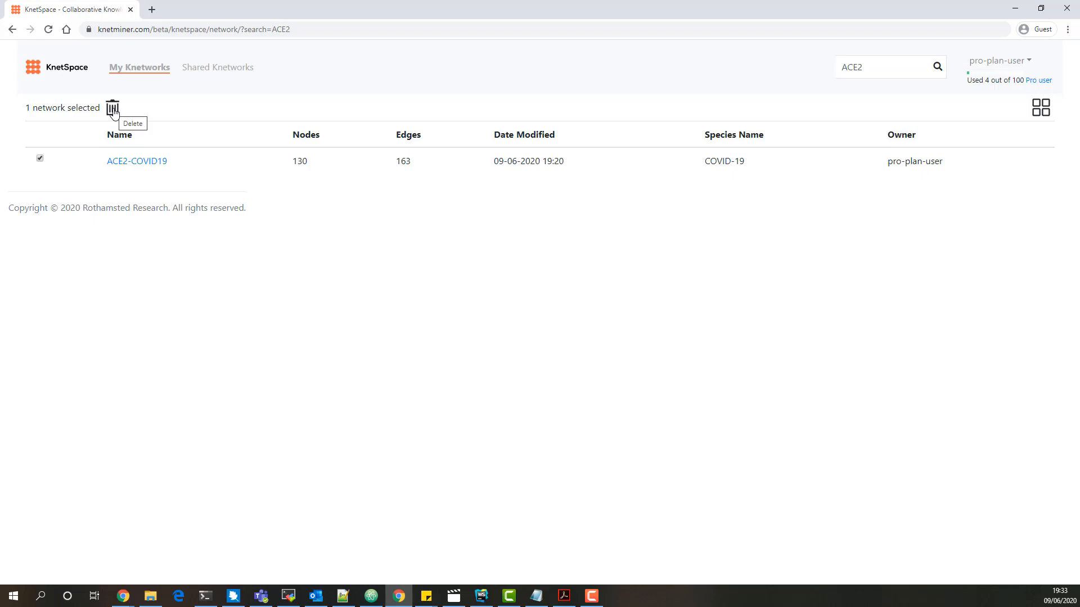
pyautogui.click(1041, 108)
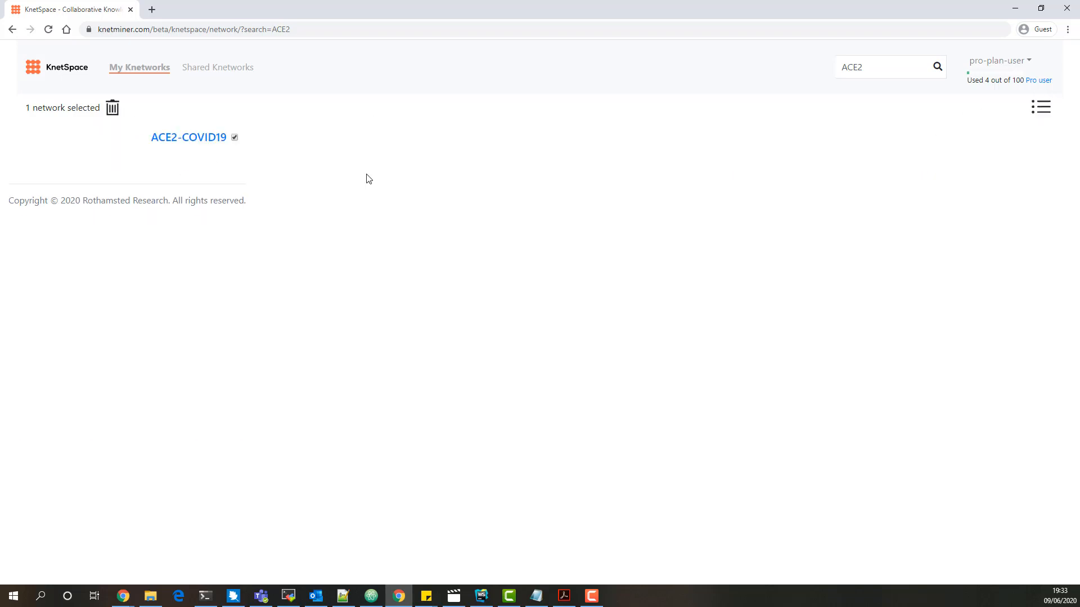
pyautogui.click(233, 138)
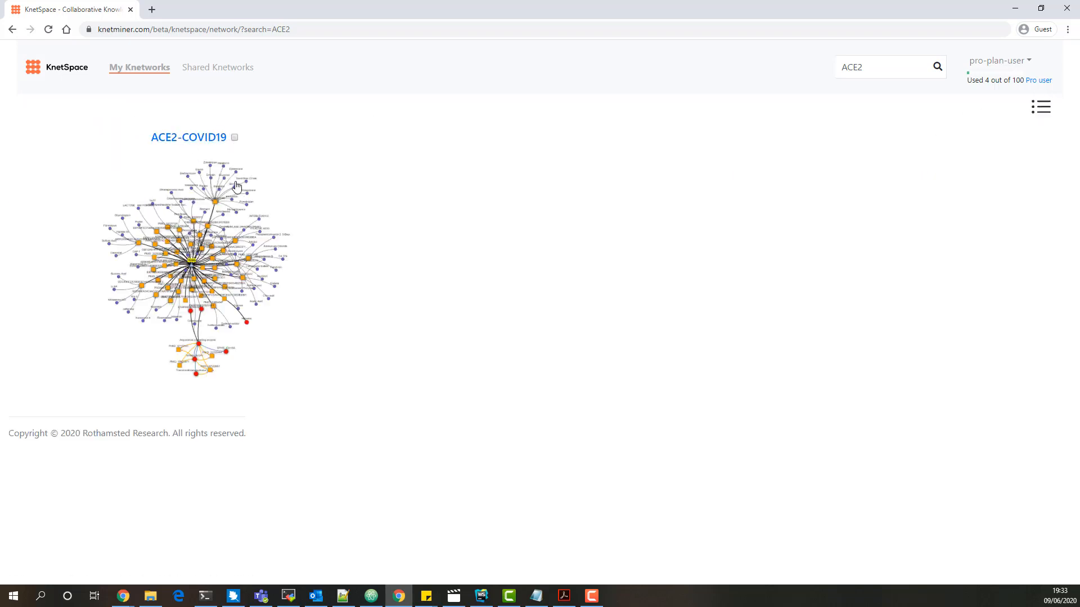
# Open the details page of the ACE2-COVID19 Knetwork
pyautogui.click(216, 269)
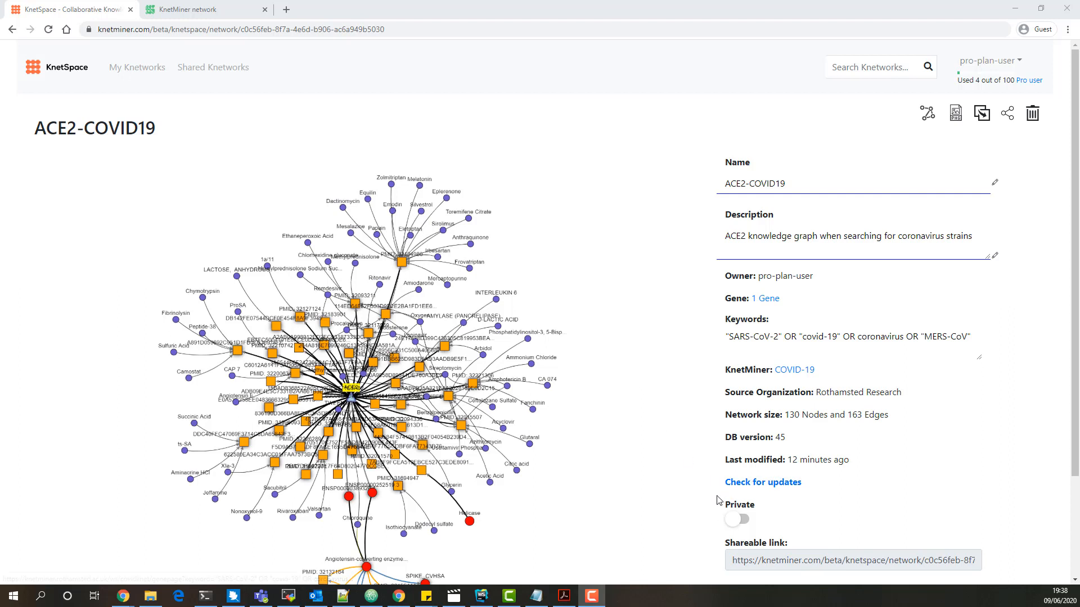
pyautogui.click(747, 520)
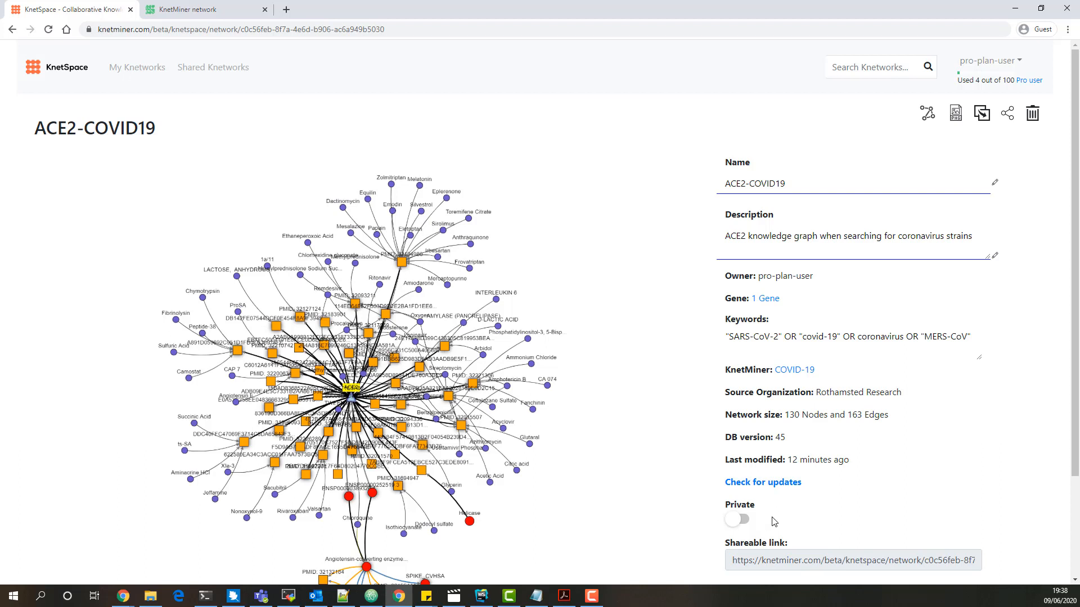
# Share the Knetwork with a collaborator by entering their username, granting Edit access and keeping user notification on
pyautogui.click(1008, 115)
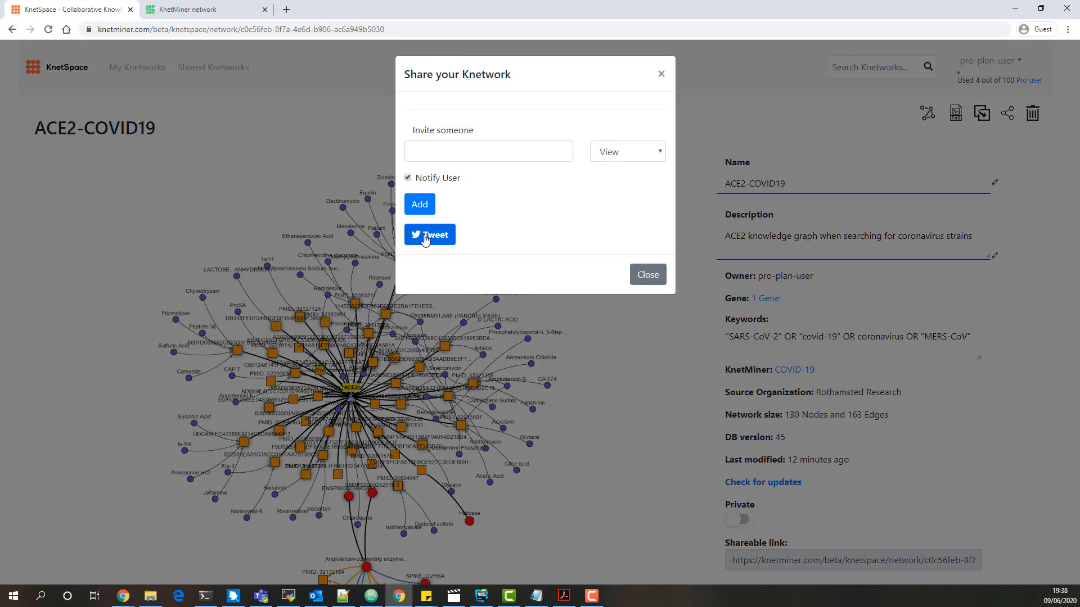
pyautogui.click(506, 157)
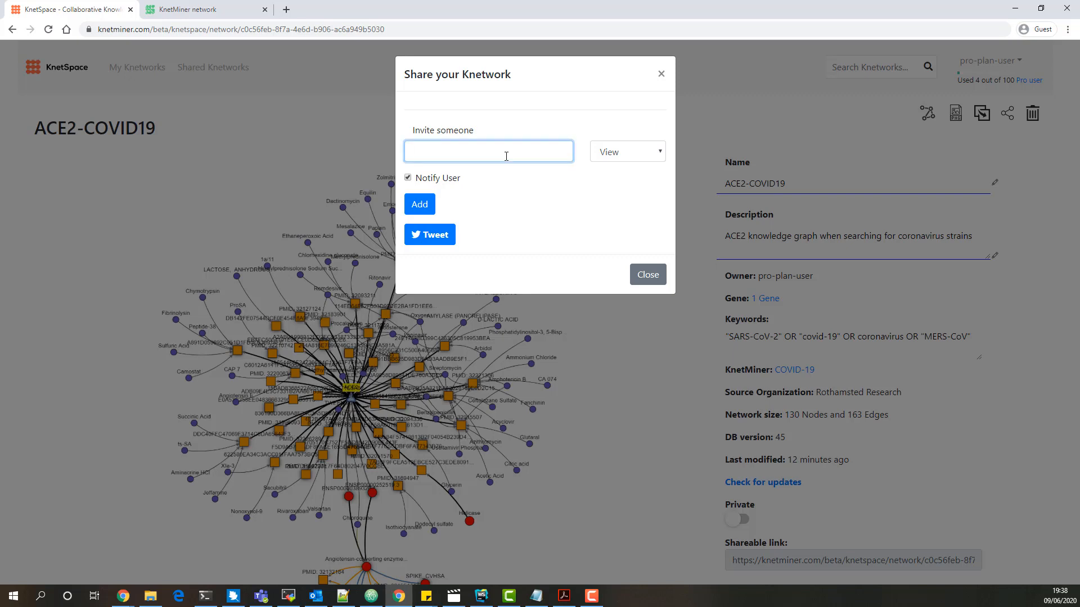
pyautogui.write('keywan')
pyautogui.click(600, 158)
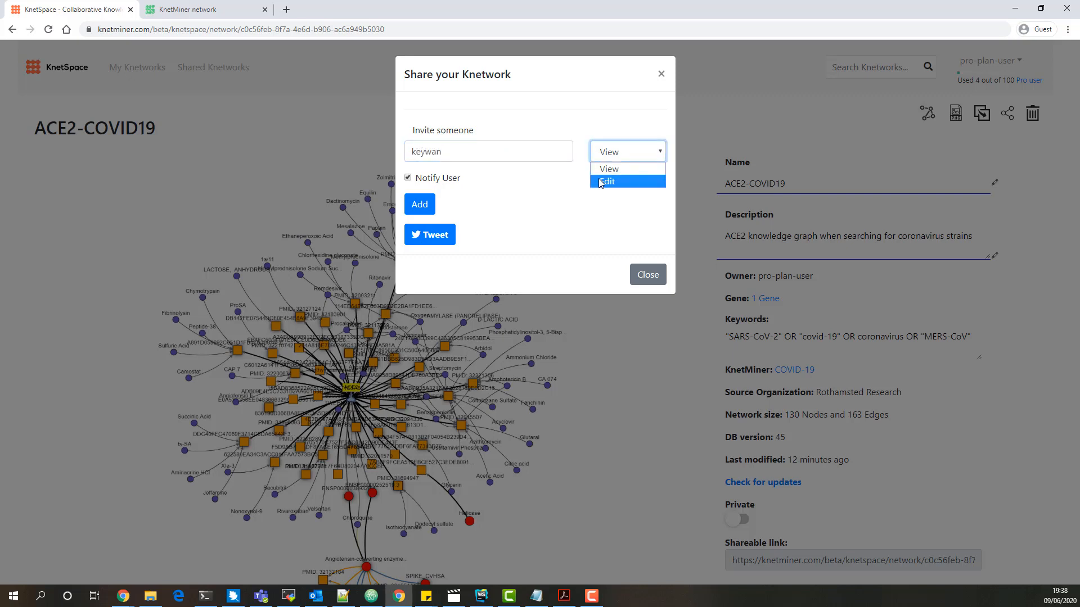
pyautogui.click(601, 181)
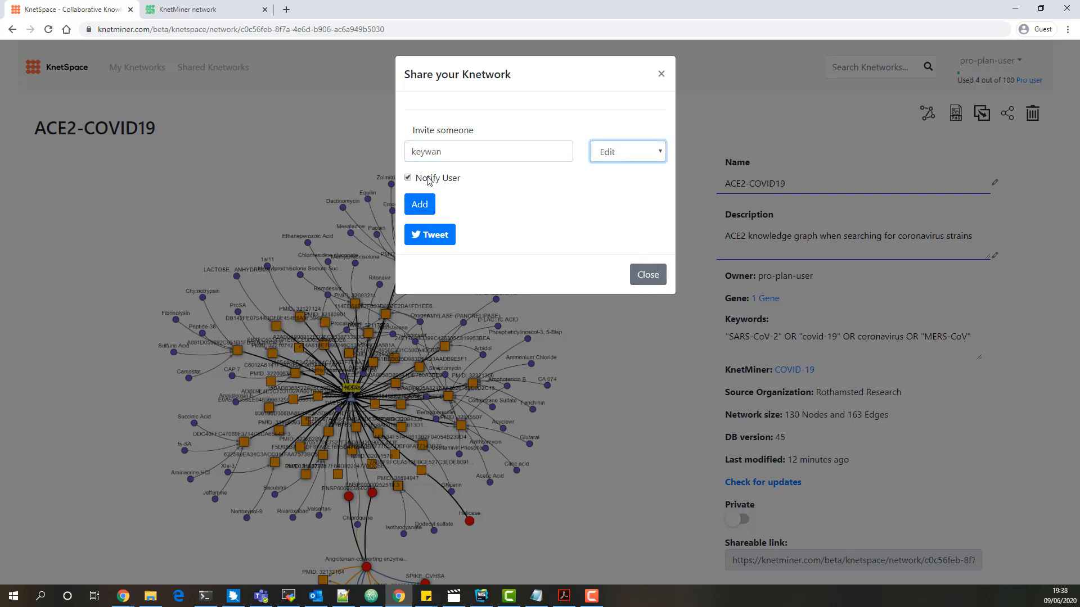
pyautogui.click(419, 205)
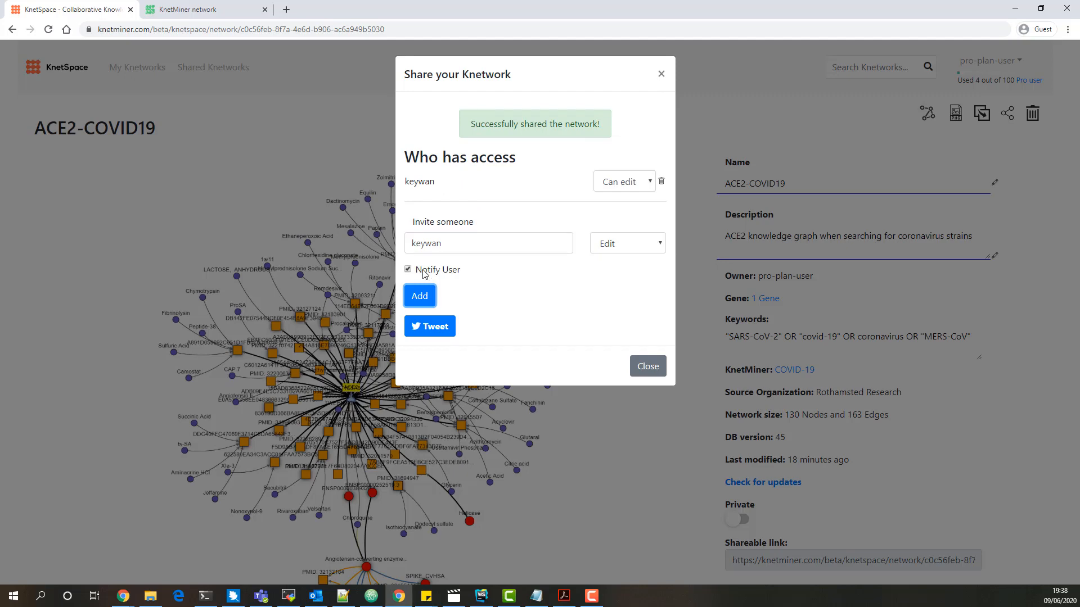
pyautogui.click(659, 75)
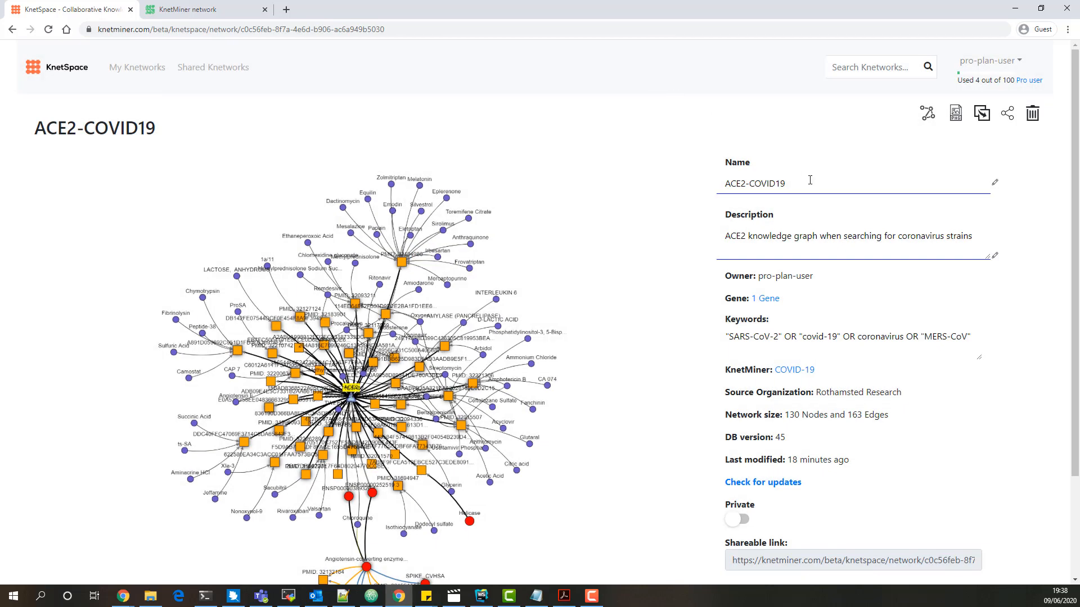
# Rename the Knetwork as ACE2-COVID-19
pyautogui.click(865, 184)
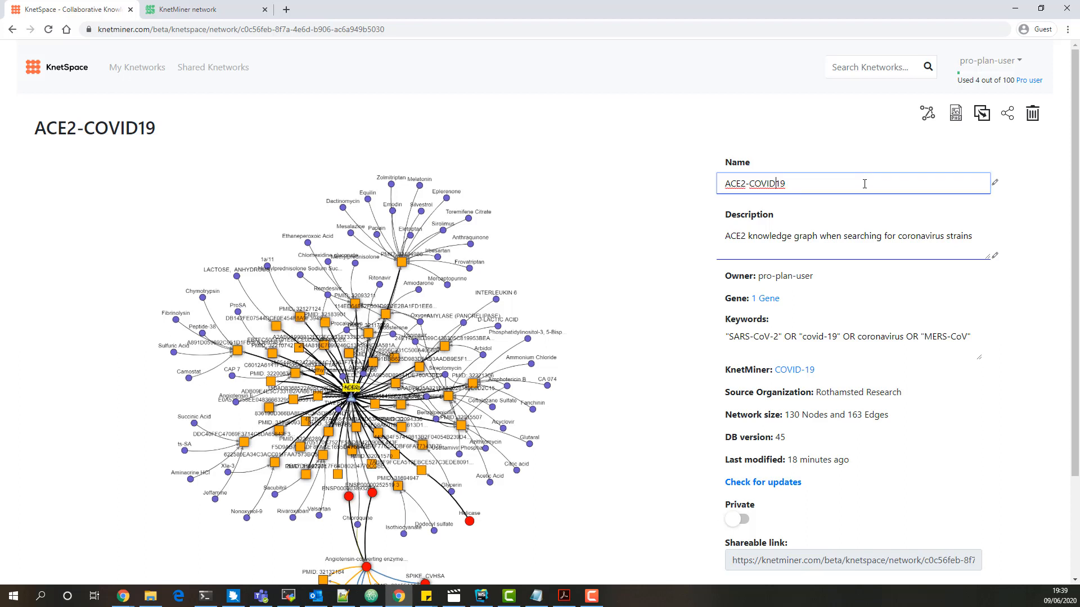
pyautogui.write('-')
pyautogui.click(872, 237)
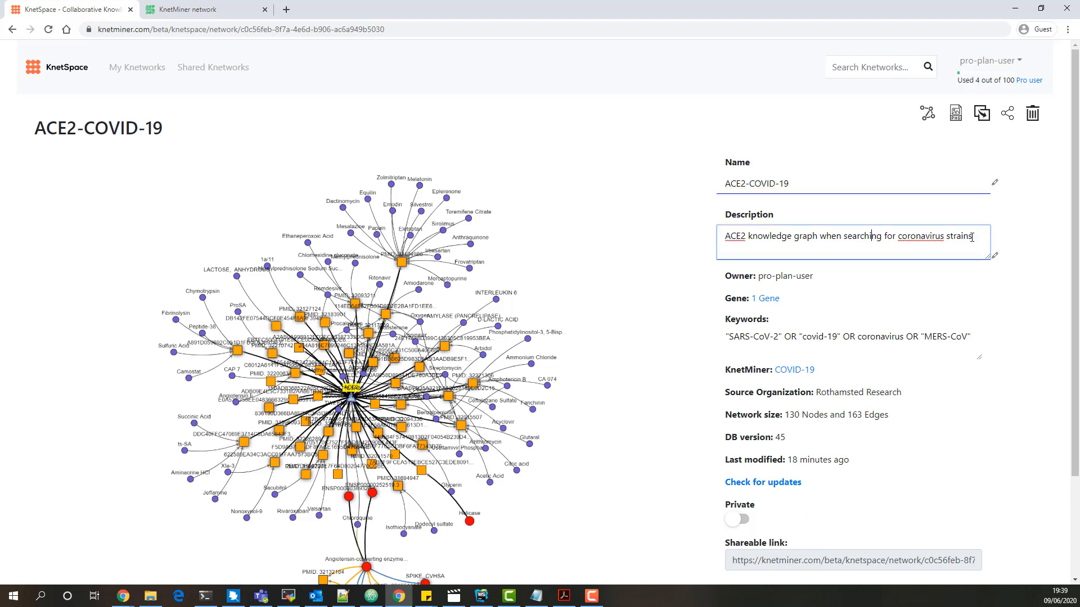
pyautogui.hotkey('shift', 'Tab')
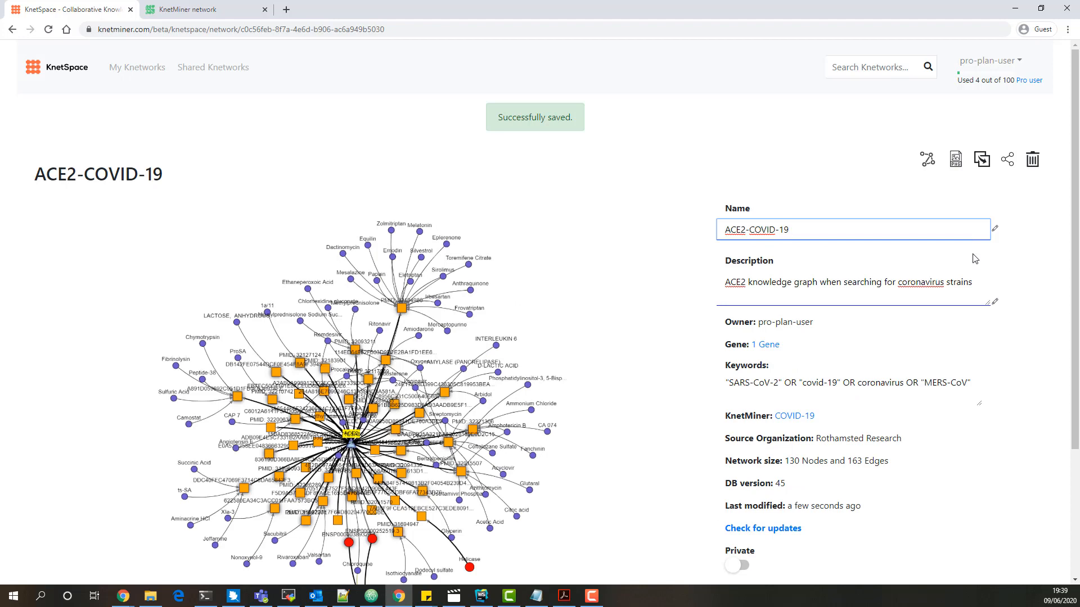
# Append "- contains all drugs related to publications" to the end of the Knetwork's description
pyautogui.click(973, 237)
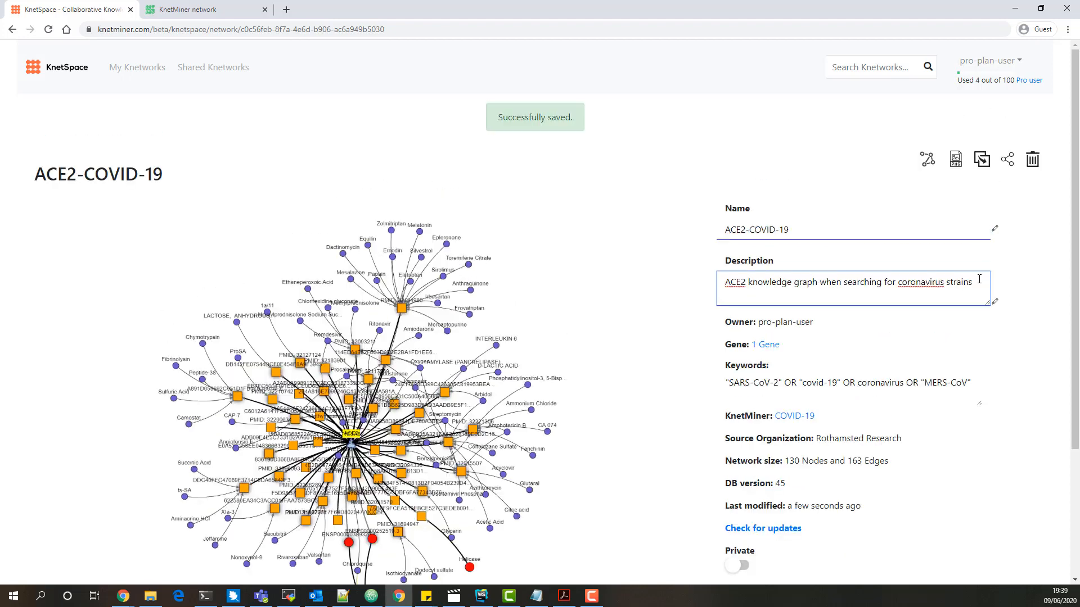
pyautogui.write('contains all drugs related to publications')
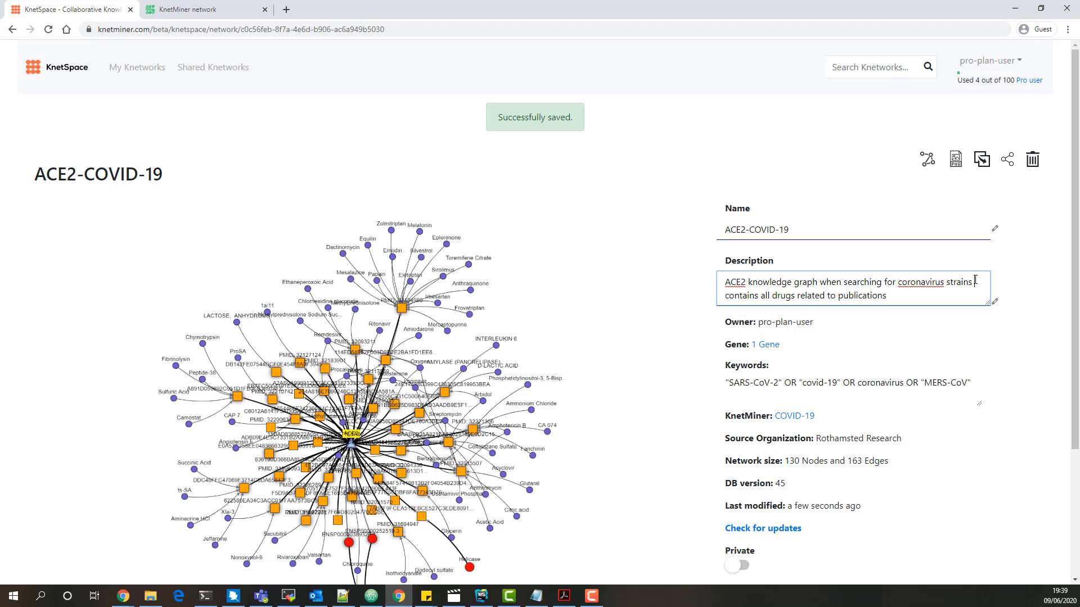
pyautogui.write('-')
pyautogui.click(959, 316)
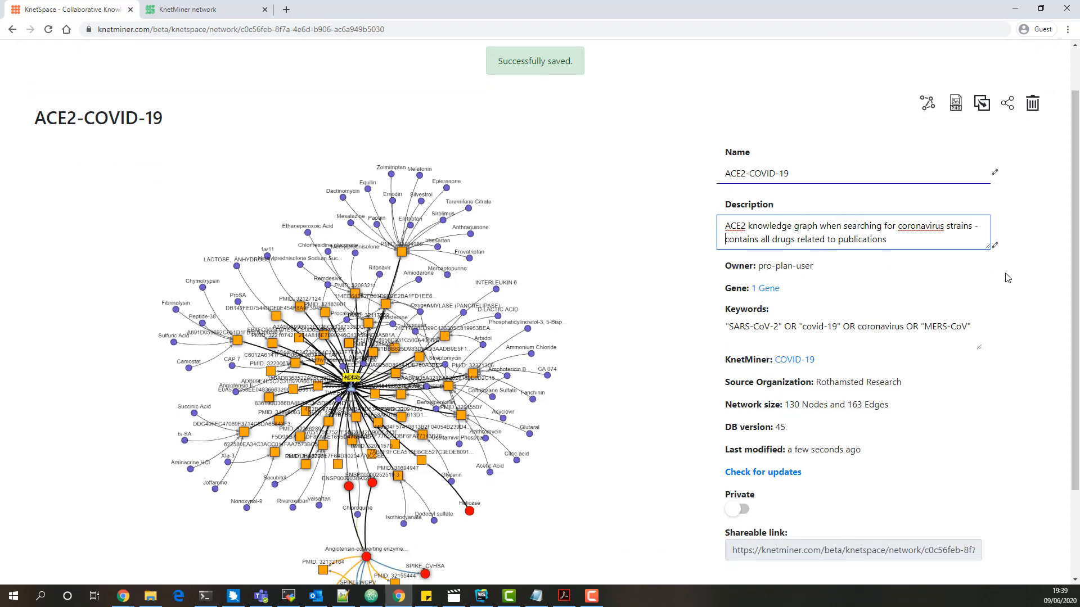
# View the list of genes contained in the Knetwork and close it
pyautogui.scroll(-2, 815, 263)
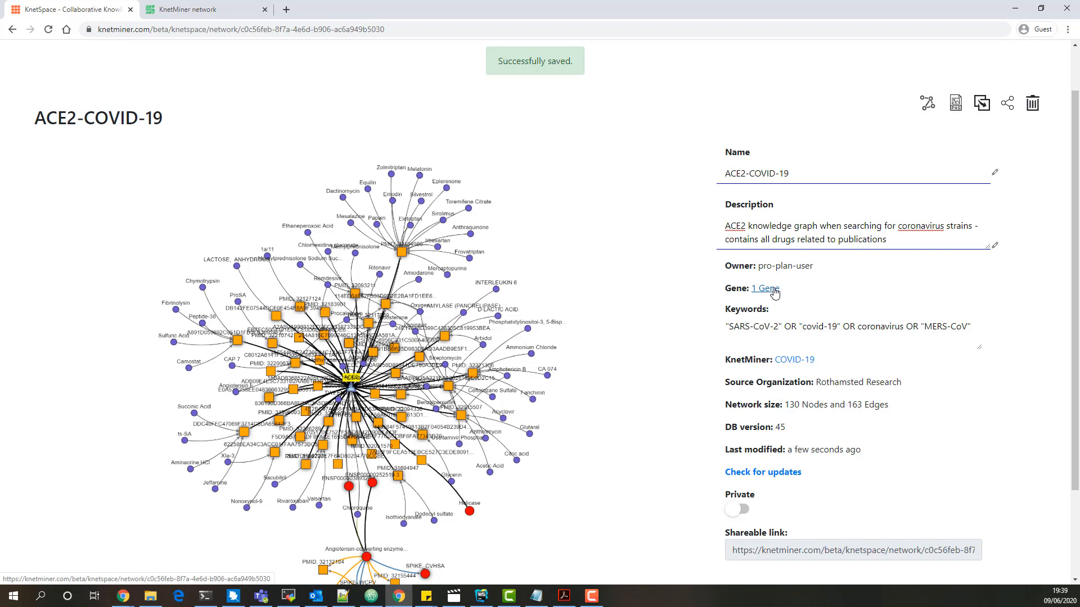
pyautogui.click(774, 290)
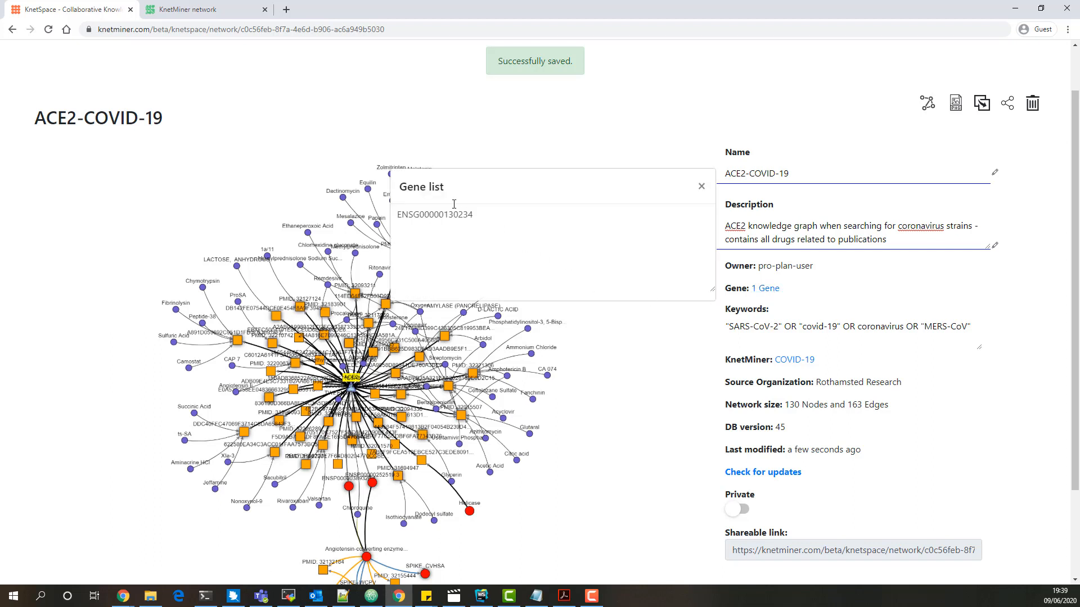
pyautogui.click(703, 188)
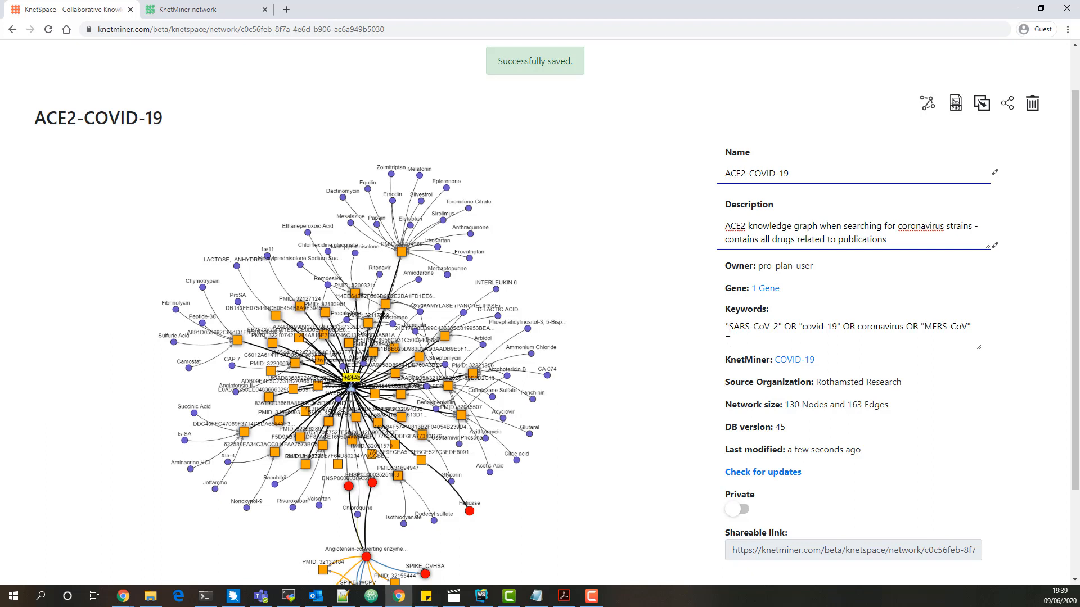
# Check the Knetwork for updates and examine the newly generated ACE2 network and its legend in KnetMiner
pyautogui.scroll(-1, 727, 341)
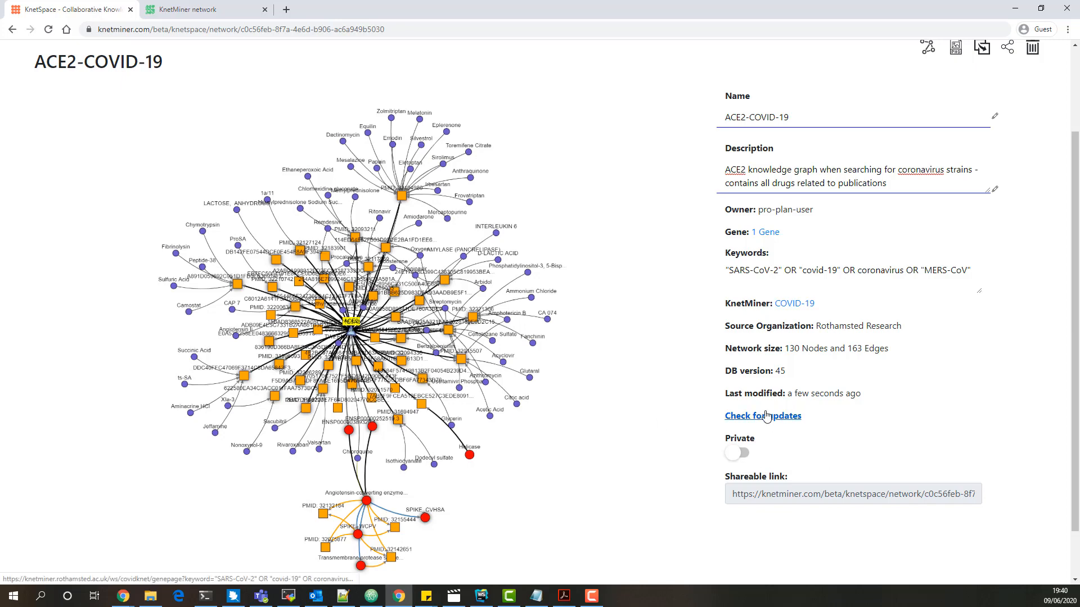
pyautogui.click(766, 418)
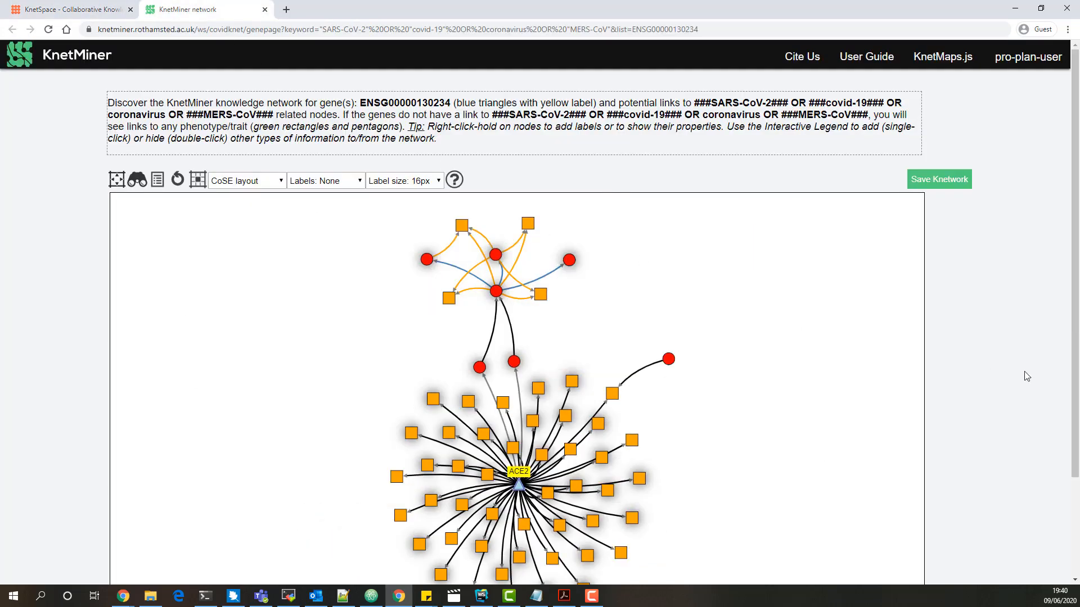
pyautogui.scroll(-1, 1002, 364)
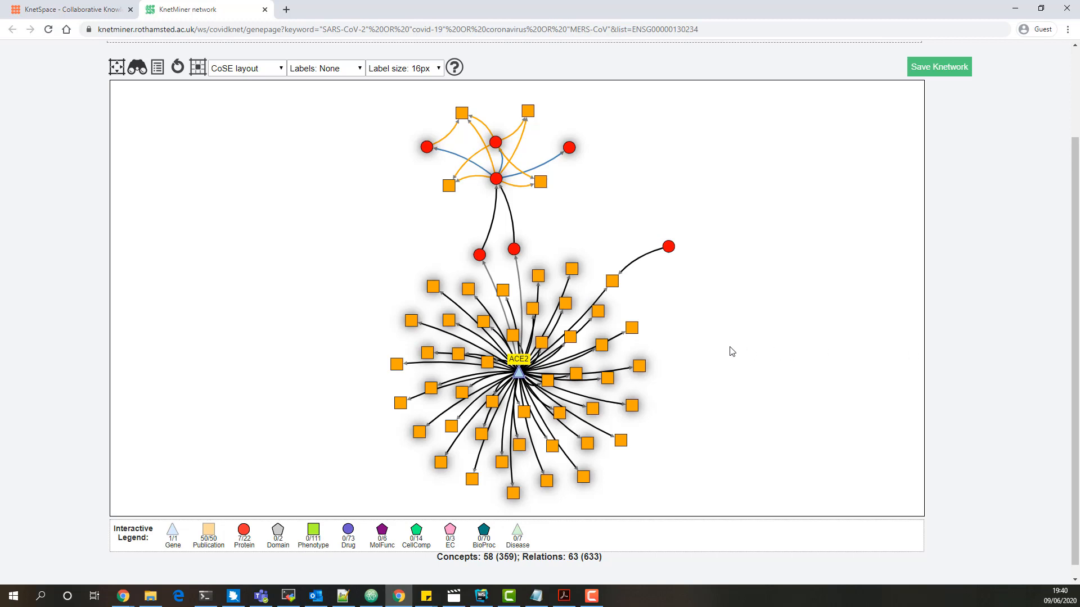
pyautogui.scroll(2, 959, 214)
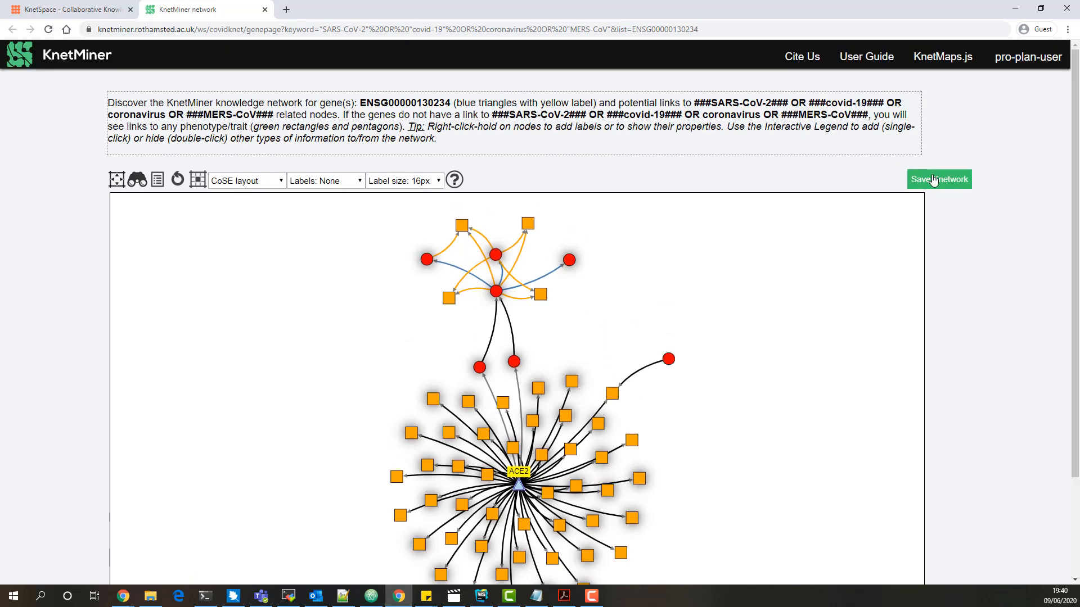
pyautogui.scroll(-1, 961, 238)
pyautogui.scroll(-1, 961, 238)
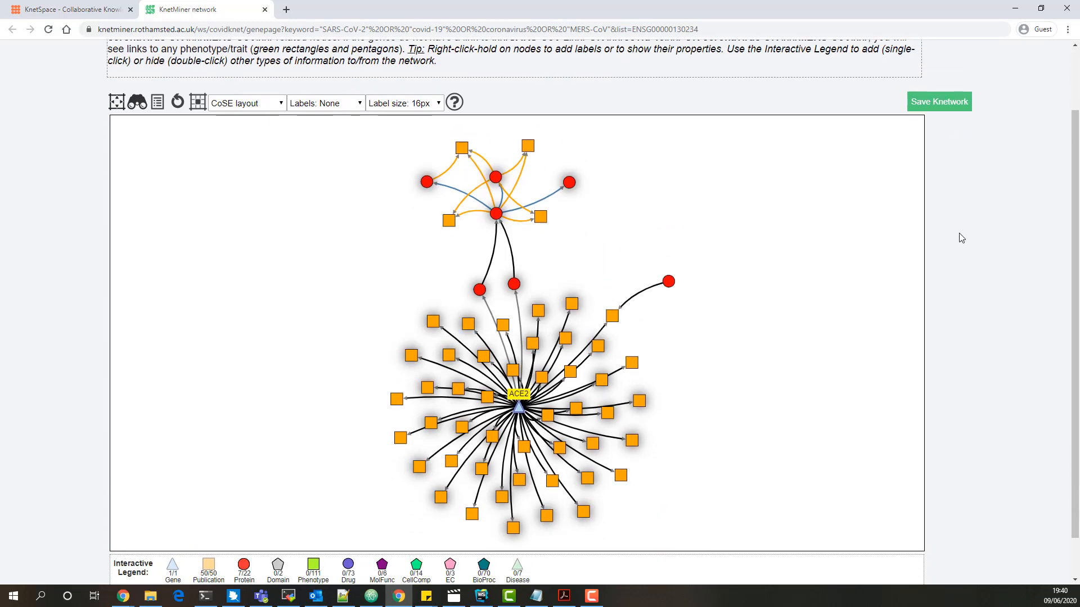
# Return to the Knetwork's page in KnetSpace and highlight its full shareable link
pyautogui.click(86, 10)
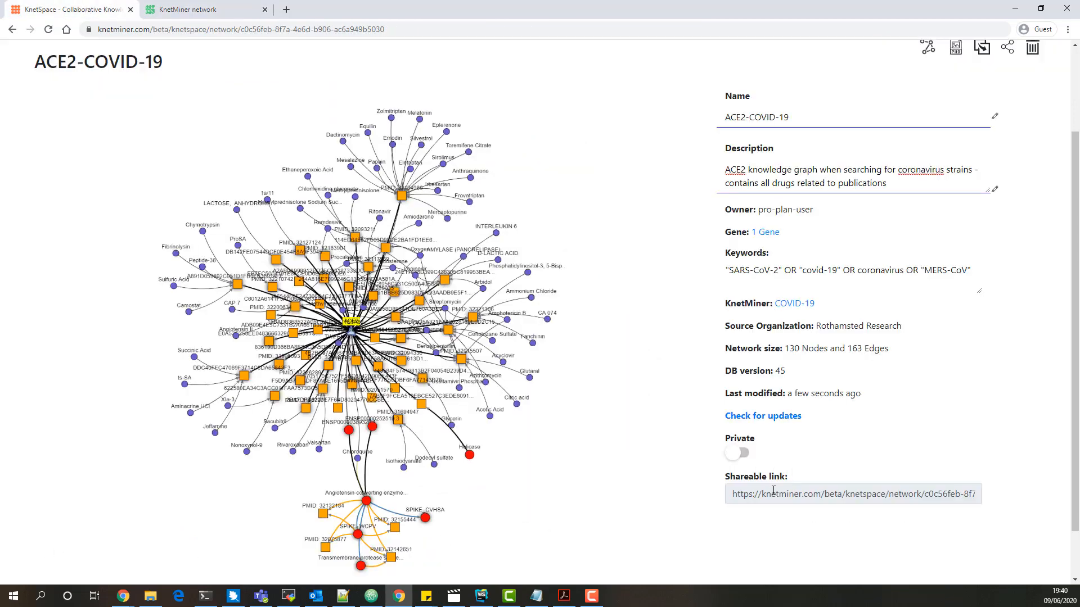
pyautogui.moveTo(733, 495); pyautogui.dragTo(1000, 495)
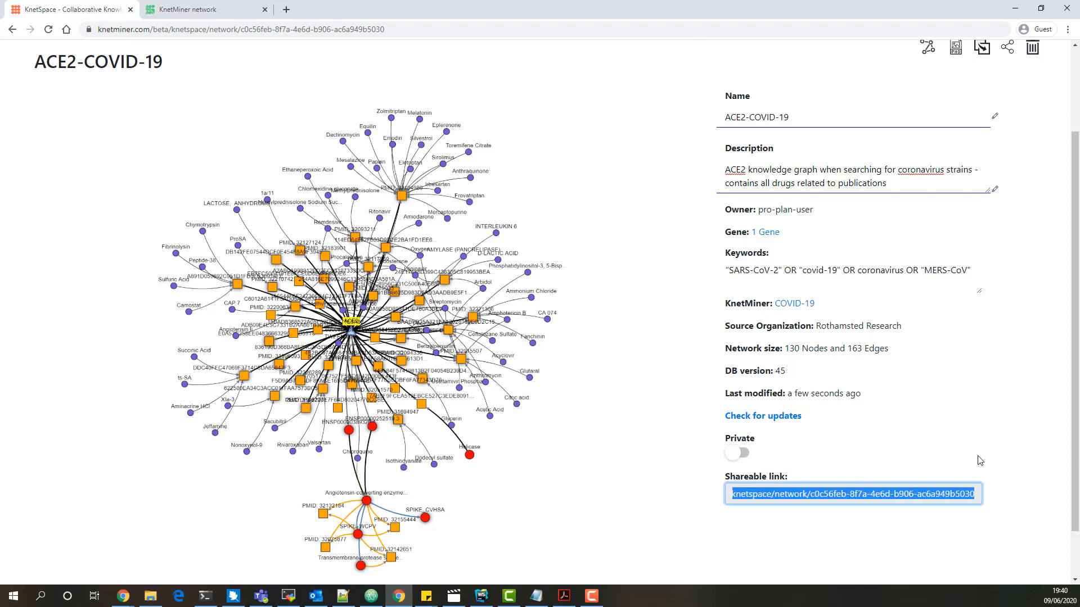
pyautogui.scroll(1, 996, 424)
pyautogui.click(996, 424)
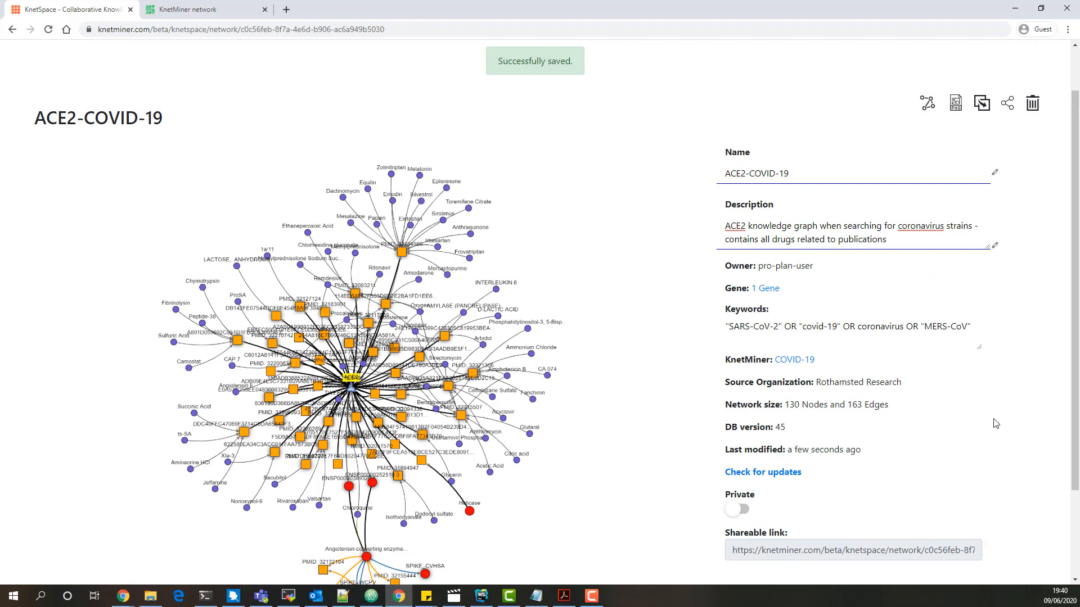
# Open the ACE2-COVID-19 Knetwork as an interactive network with its layout tools and legend
pyautogui.click(927, 104)
pyautogui.scroll(-1, 879, 212)
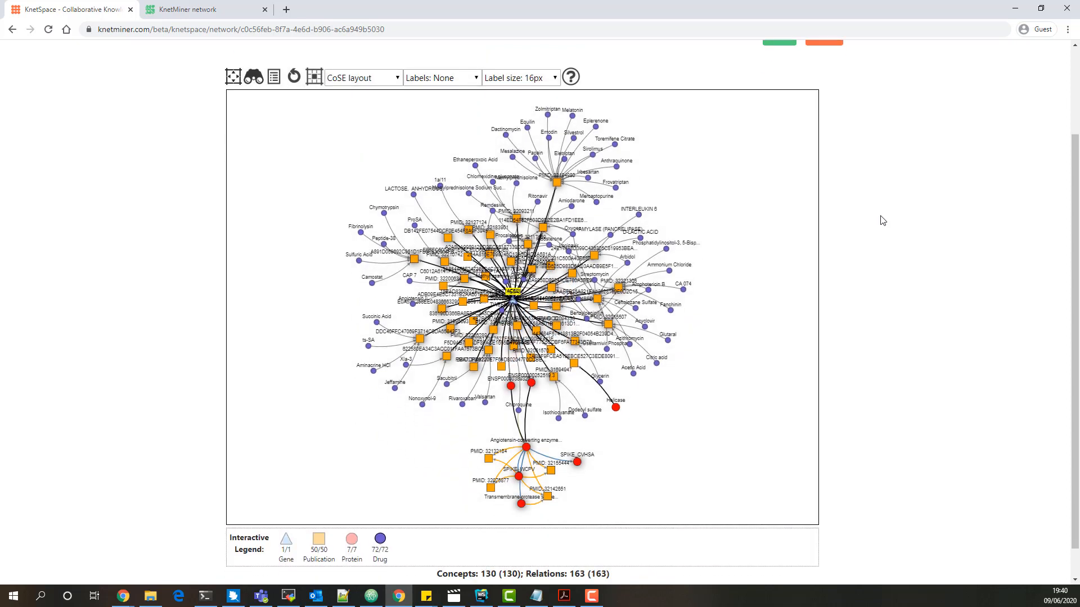
# Hide the INTERLEUKIN 6 and AMYLASE (PANCRELIPASE) drugs and the publication node just below them in the ACE2-COVID-19 network
pyautogui.scroll(-1, 886, 229)
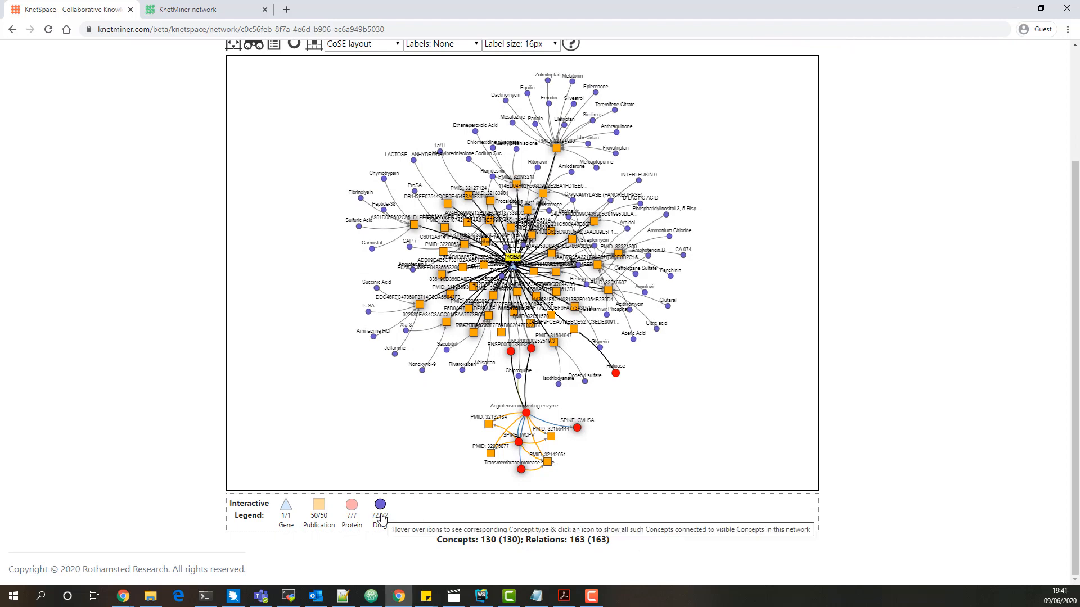
pyautogui.scroll(1, 844, 393)
pyautogui.scroll(4, 603, 323)
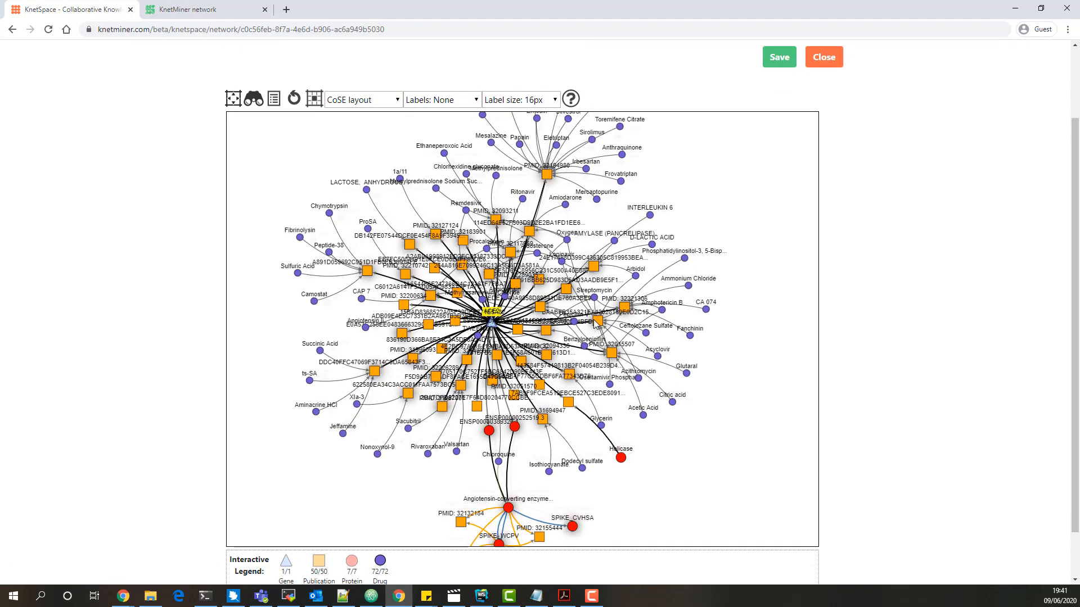
pyautogui.scroll(1, 875, 289)
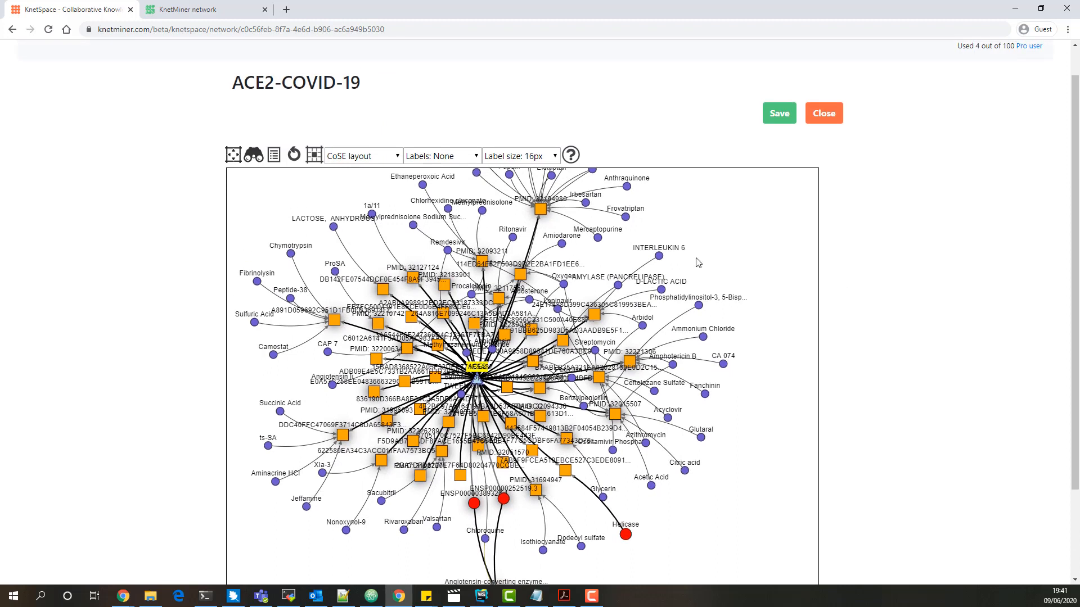
pyautogui.rightClick(659, 256)
pyautogui.click(634, 245)
pyautogui.rightClick(618, 284)
pyautogui.click(590, 275)
pyautogui.rightClick(595, 313)
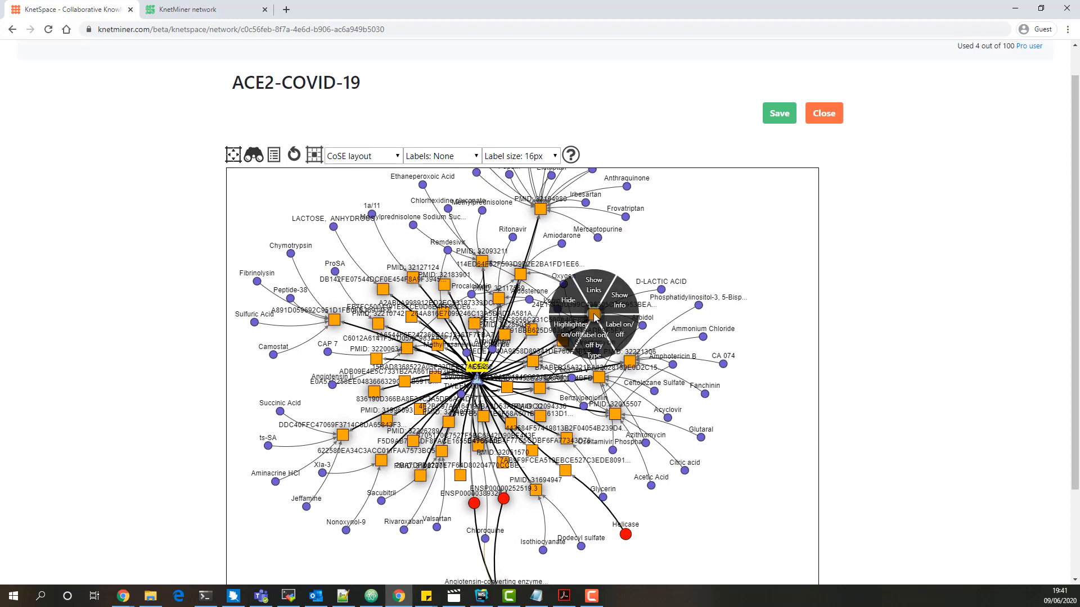
pyautogui.click(566, 302)
# Hide all Drug concepts from the ACE2-COVID-19 network and re-run its CoSE layout
pyautogui.scroll(-2, 793, 324)
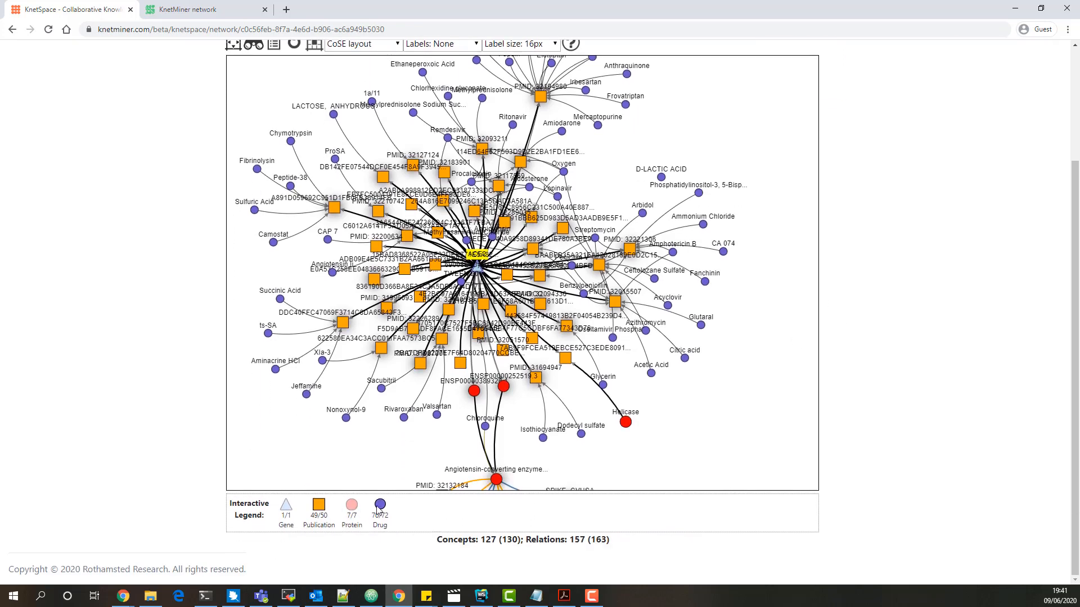
pyautogui.click(381, 505)
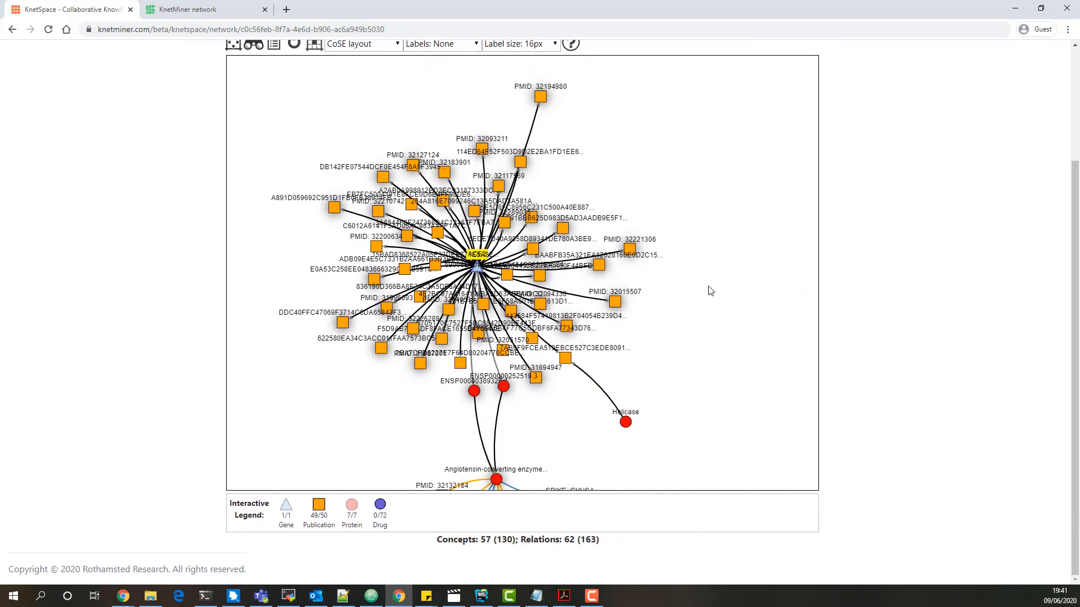
pyautogui.moveTo(709, 291); pyautogui.dragTo(737, 258)
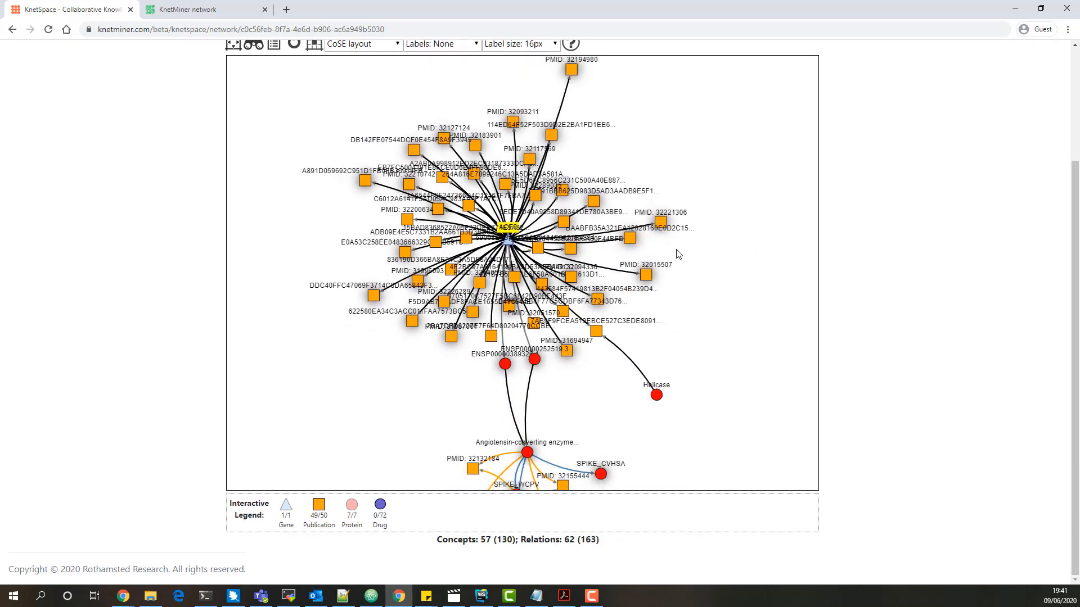
pyautogui.click(294, 44)
# Save the edited ACE2-COVID-19 Knetwork and close the interactive view to review its page
pyautogui.scroll(3, 884, 278)
pyautogui.click(768, 153)
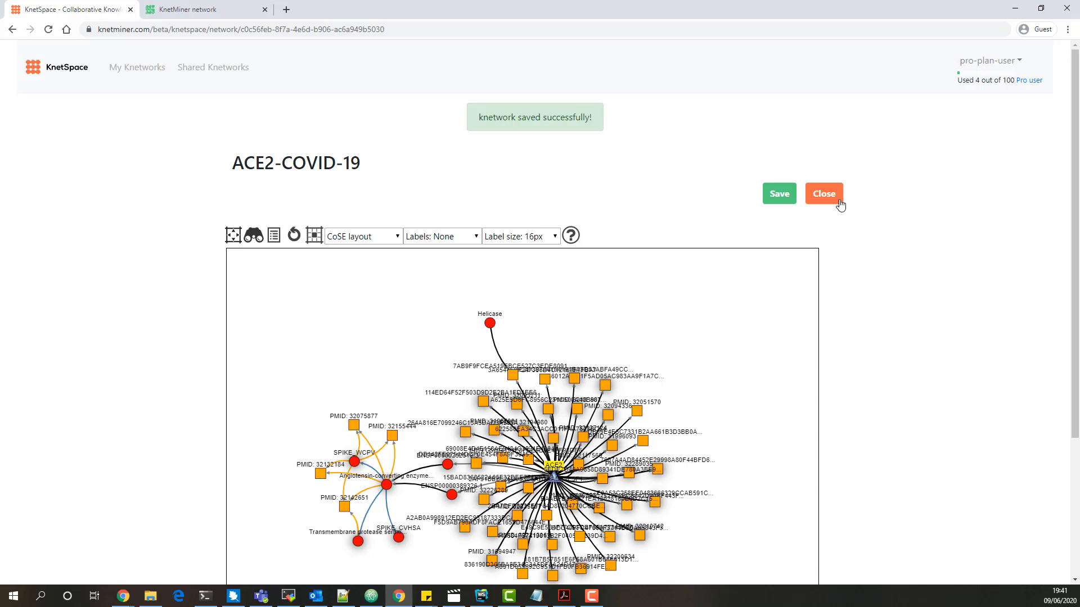
pyautogui.click(824, 194)
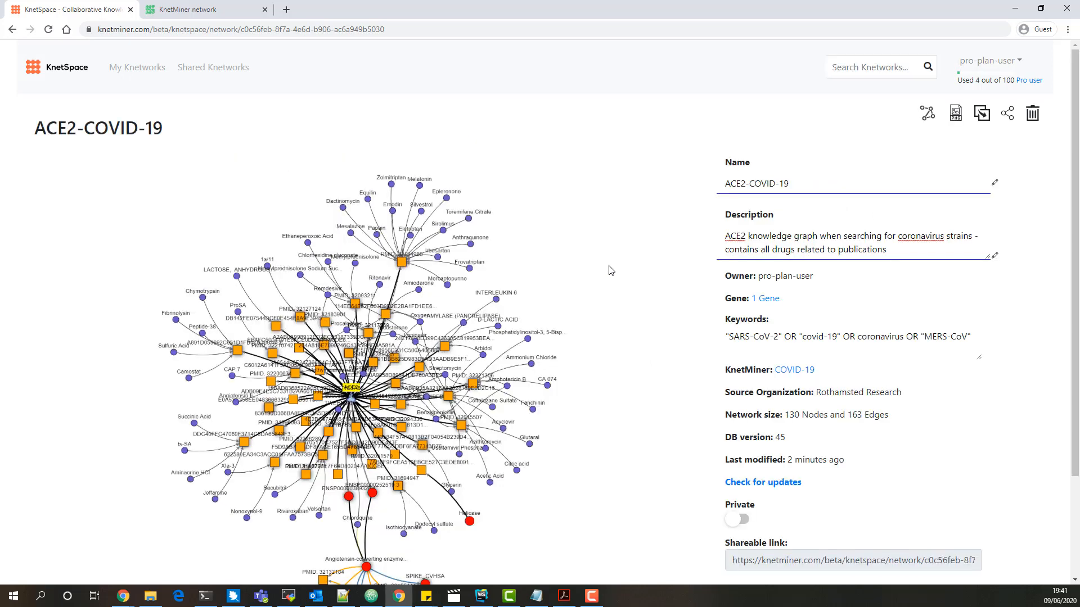
pyautogui.scroll(-1, 620, 338)
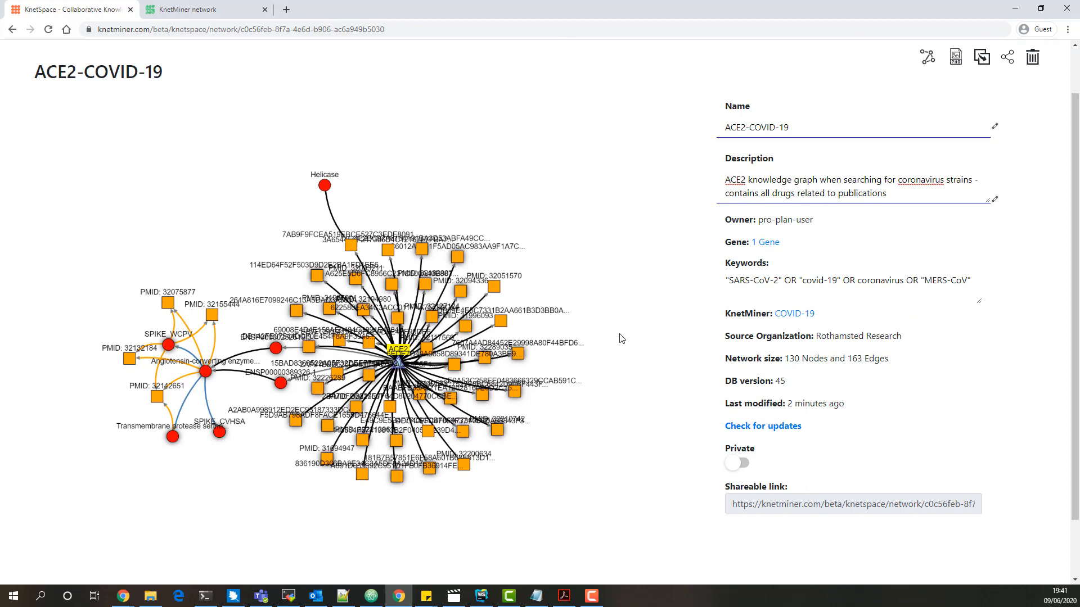
pyautogui.scroll(1, 621, 338)
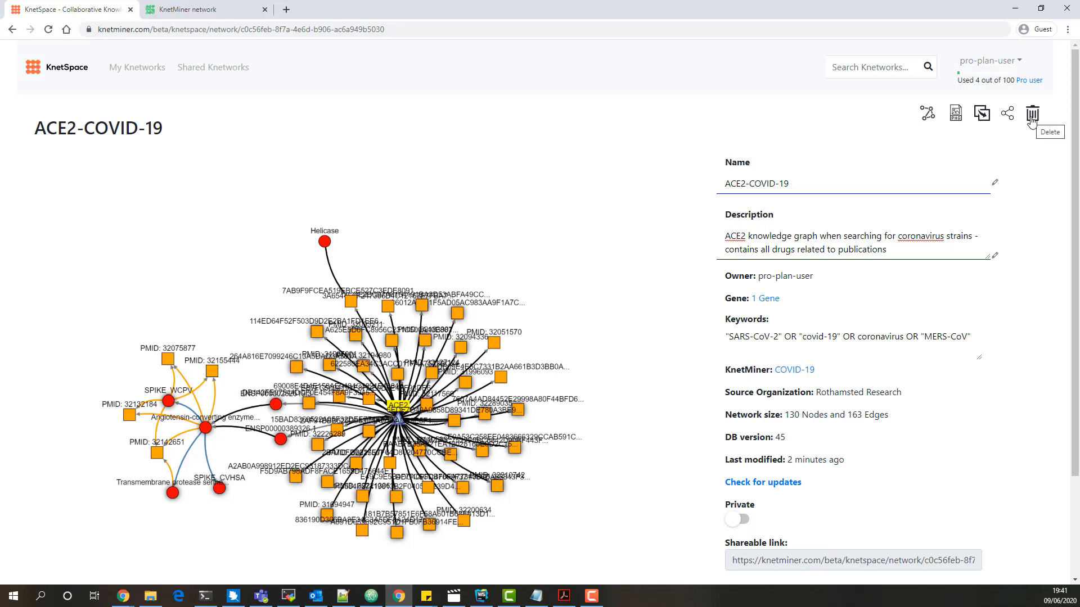
pyautogui.scroll(-1, 473, 164)
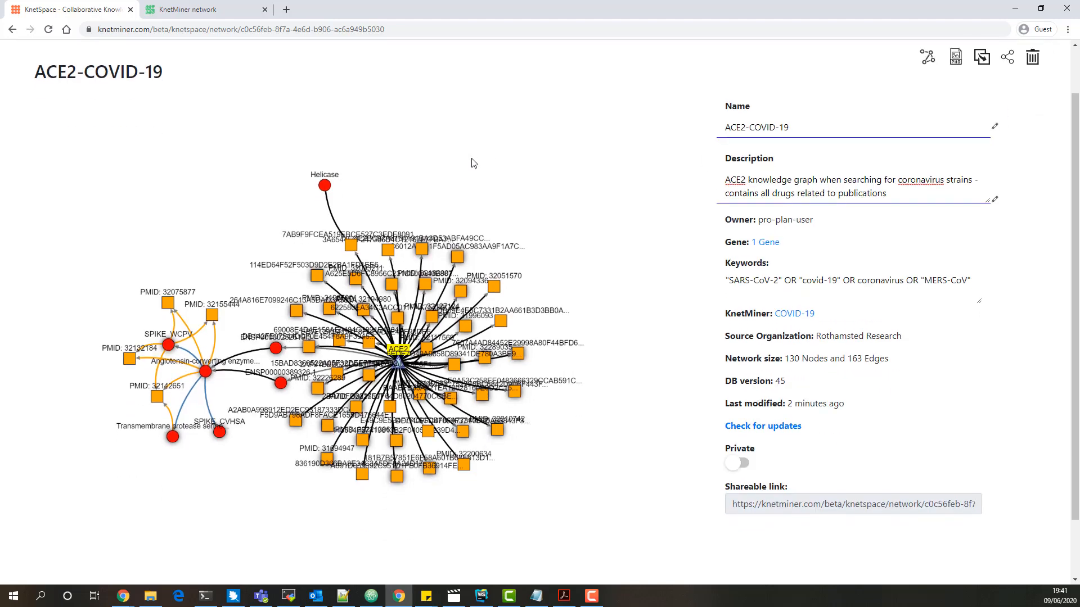
pyautogui.scroll(1, 201, 146)
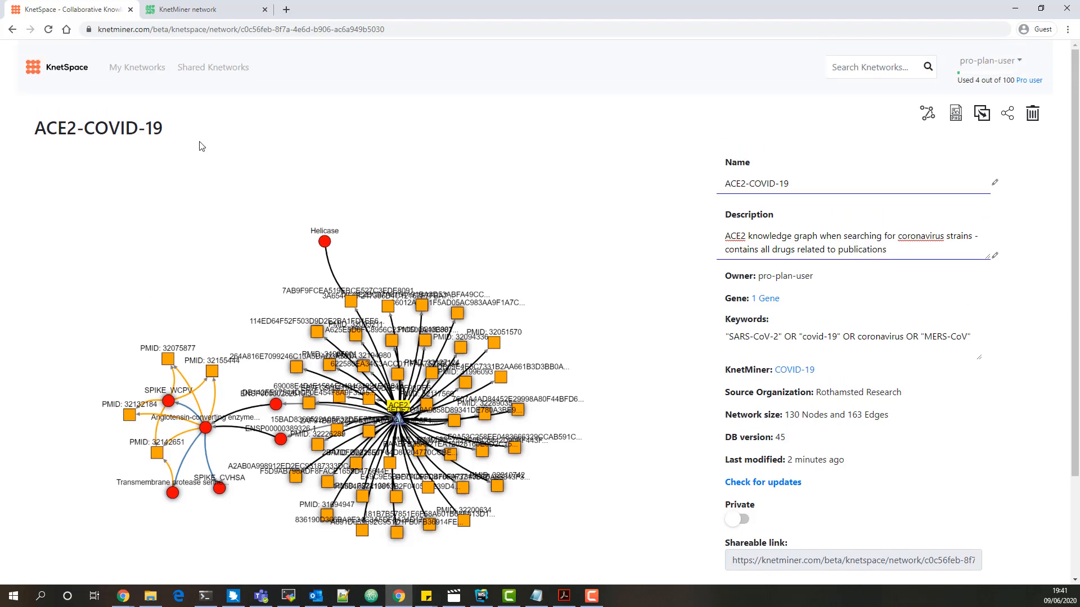
# Browse the Shared Knetworks and open the one named EGL3 and RGA
pyautogui.click(218, 72)
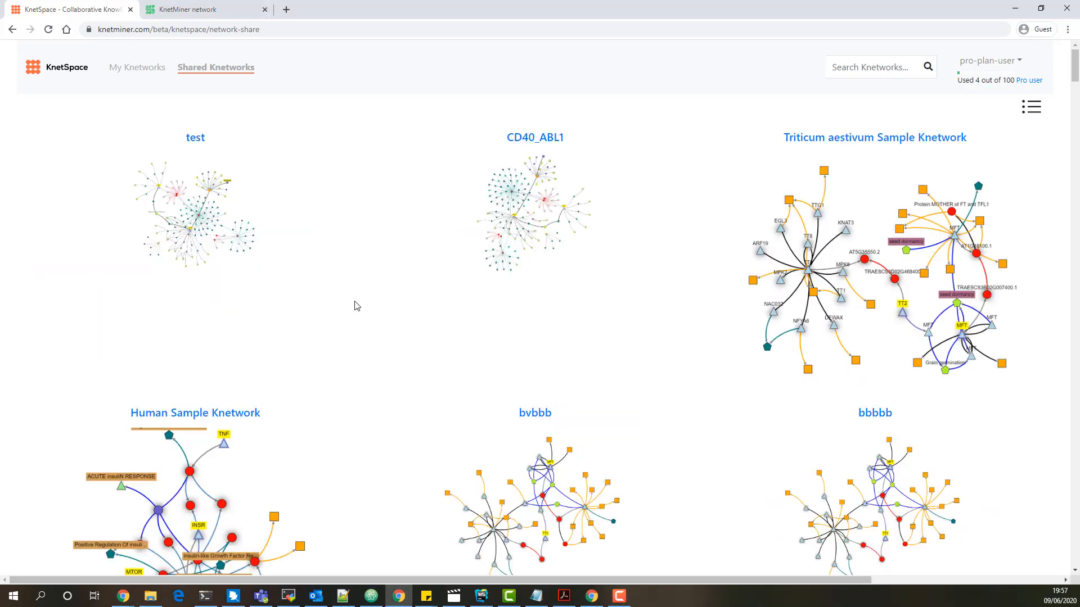
pyautogui.scroll(-5, 363, 305)
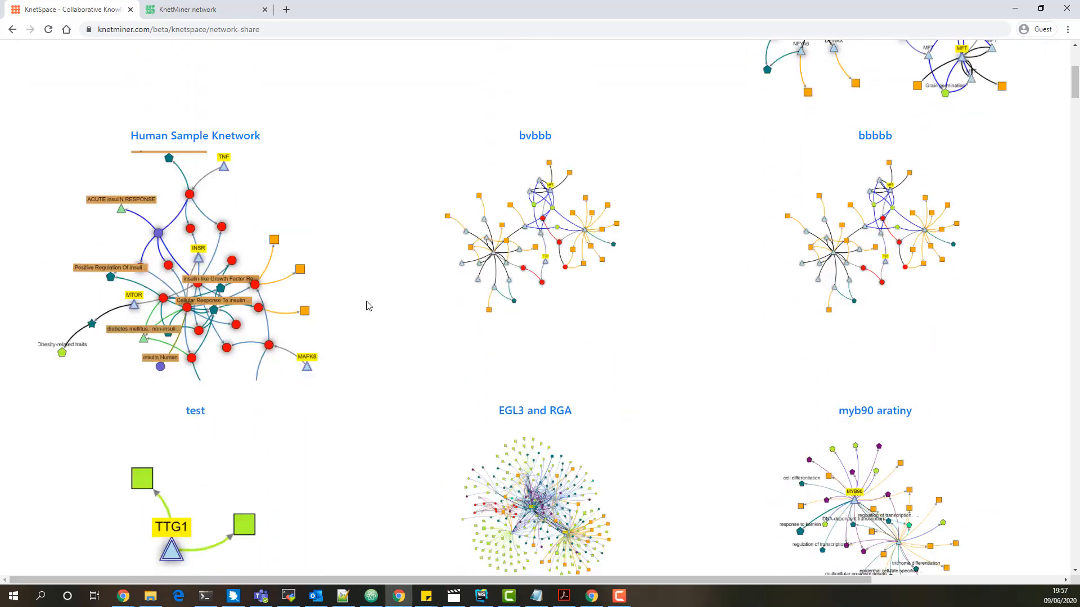
pyautogui.scroll(-2, 368, 306)
pyautogui.click(523, 355)
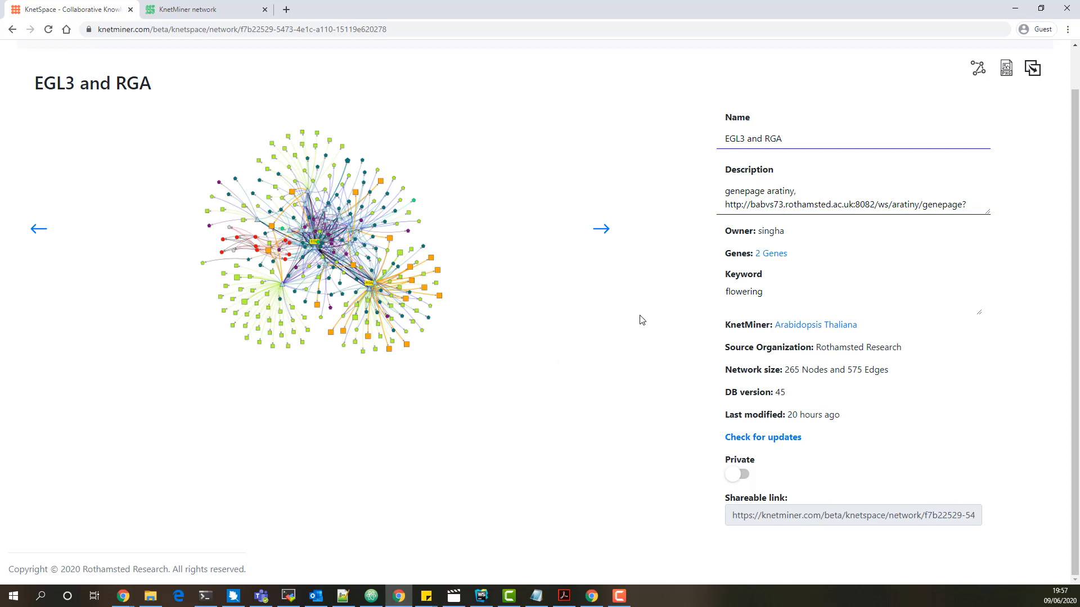
# Copy the shared EGL3 and RGA Knetwork to your own Knetworks and open the copy
pyautogui.scroll(1, 638, 315)
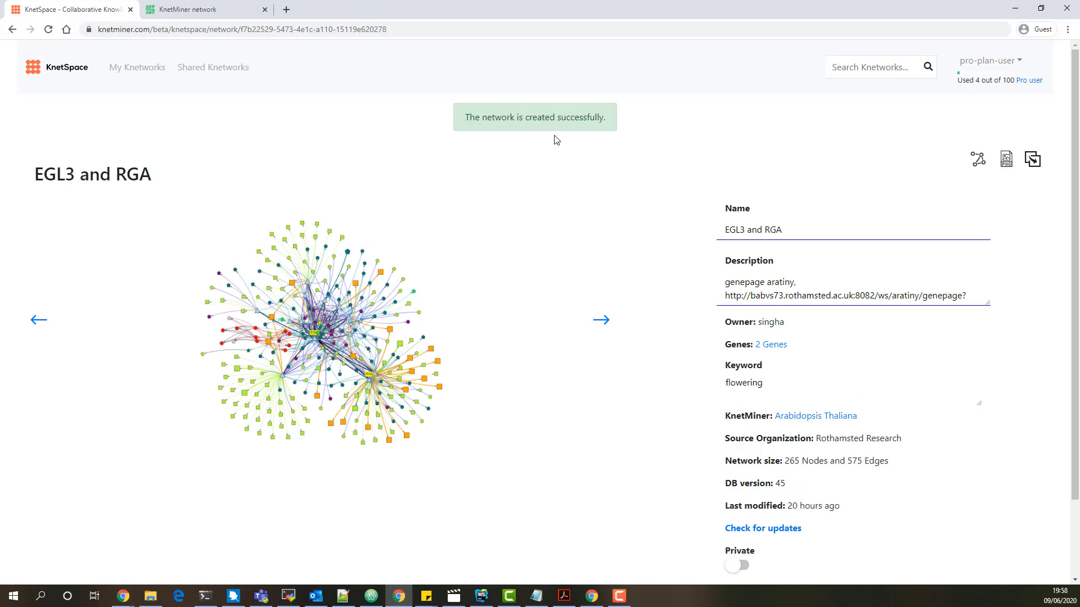
pyautogui.click(204, 285)
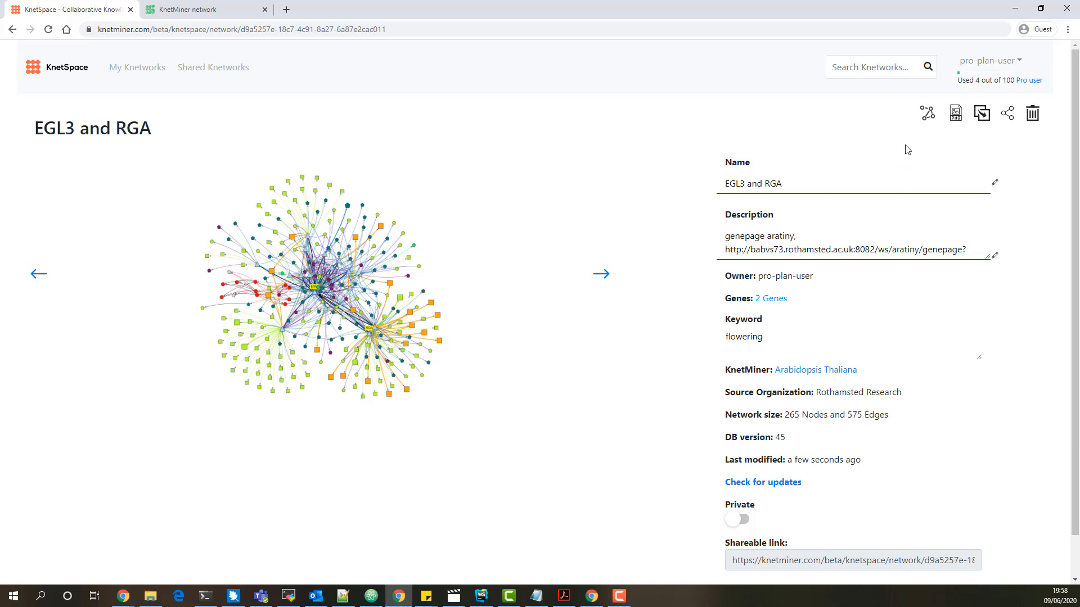
# Display Concepts labels in the interactive view of the copied EGL3 and RGA Knetwork, save it and close the view
pyautogui.click(932, 124)
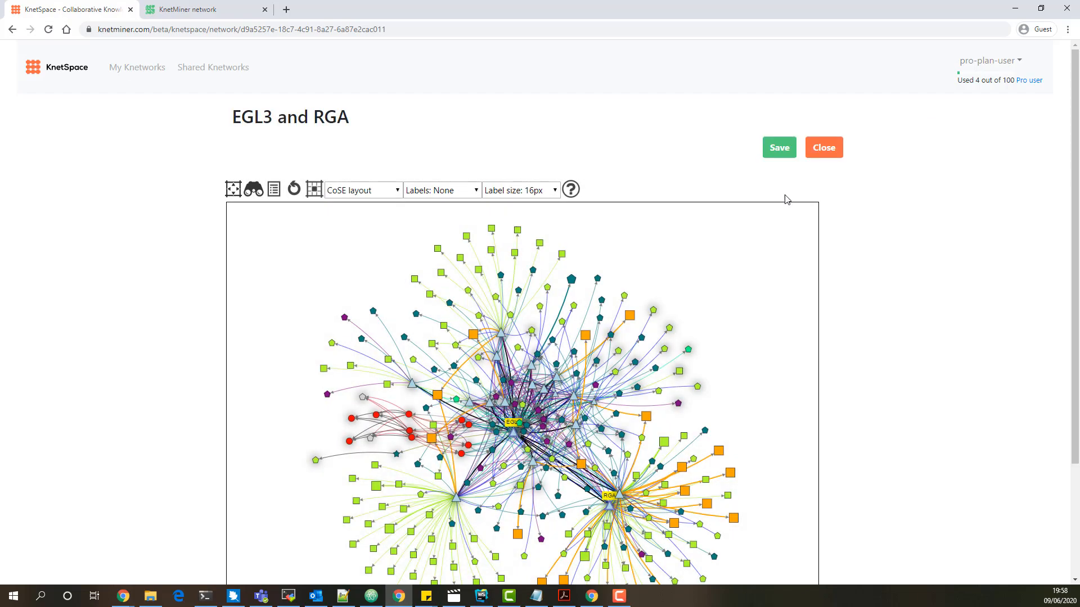
pyautogui.click(450, 192)
pyautogui.click(646, 202)
pyautogui.press('Down')
pyautogui.click(769, 155)
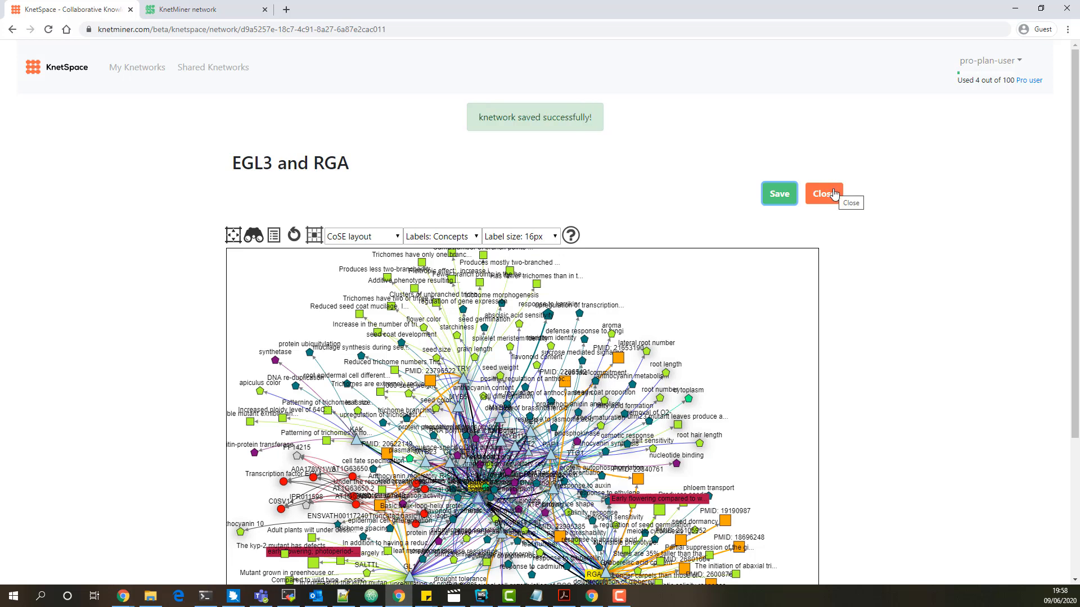
pyautogui.click(833, 193)
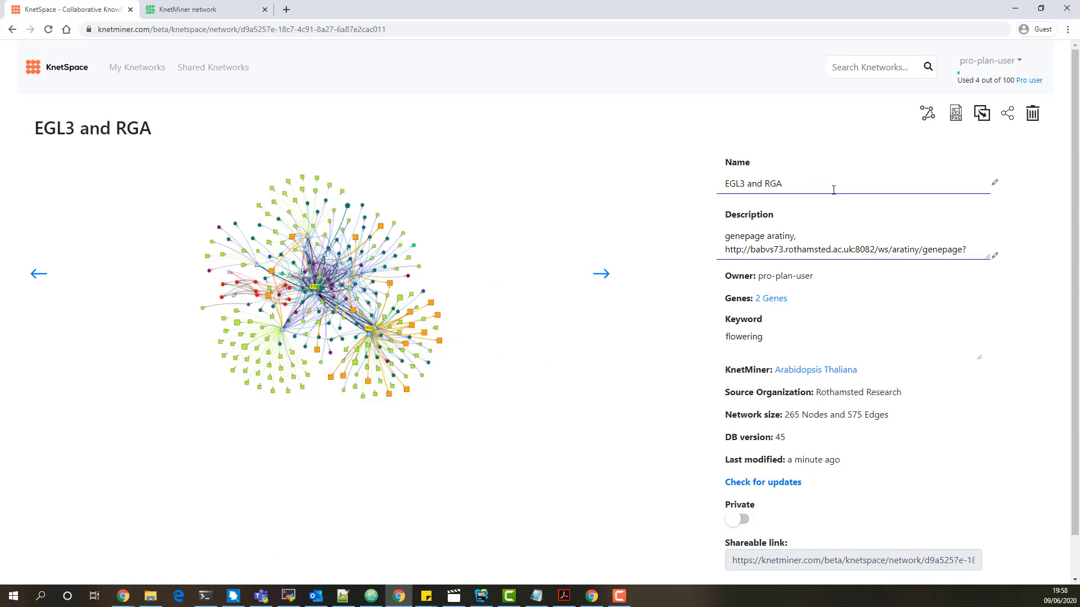